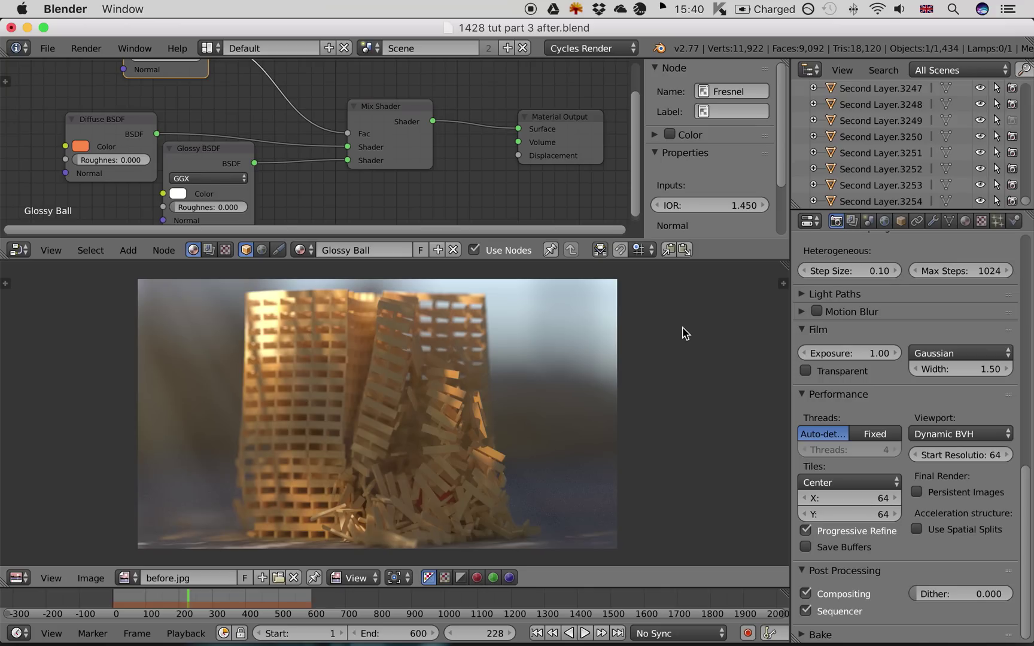
# Nudge the Glossy Ball Material Output node up-left and the Mix Shader node slightly right
pyautogui.moveTo(568, 125); pyautogui.dragTo(557, 114)
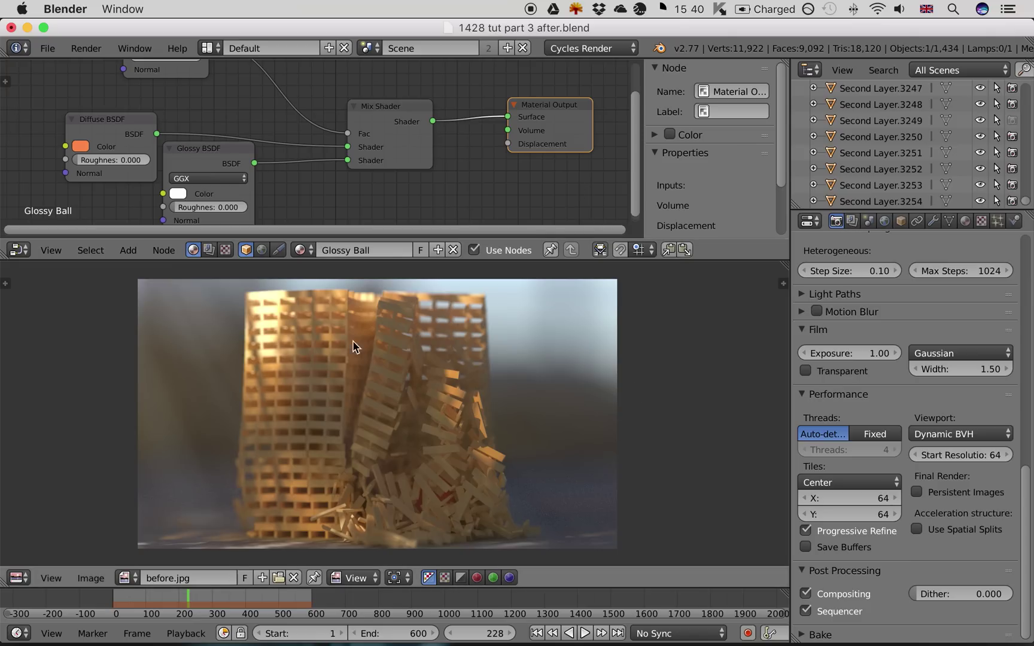
pyautogui.moveTo(397, 112); pyautogui.dragTo(408, 107)
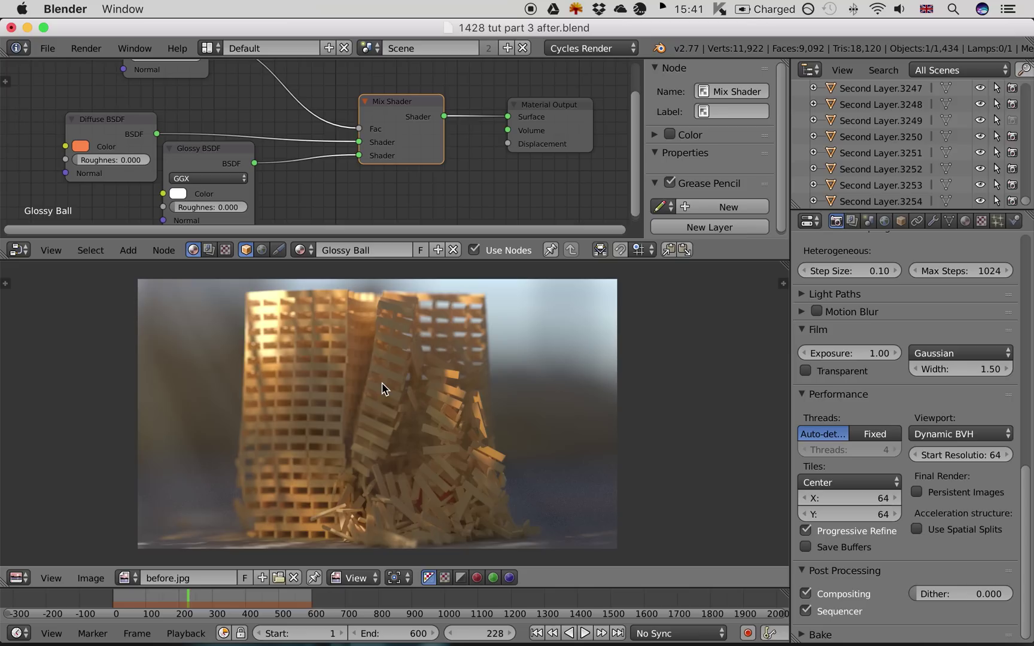
# Leave the render, rewind to the first frame and exit camera view
pyautogui.press('Escape')
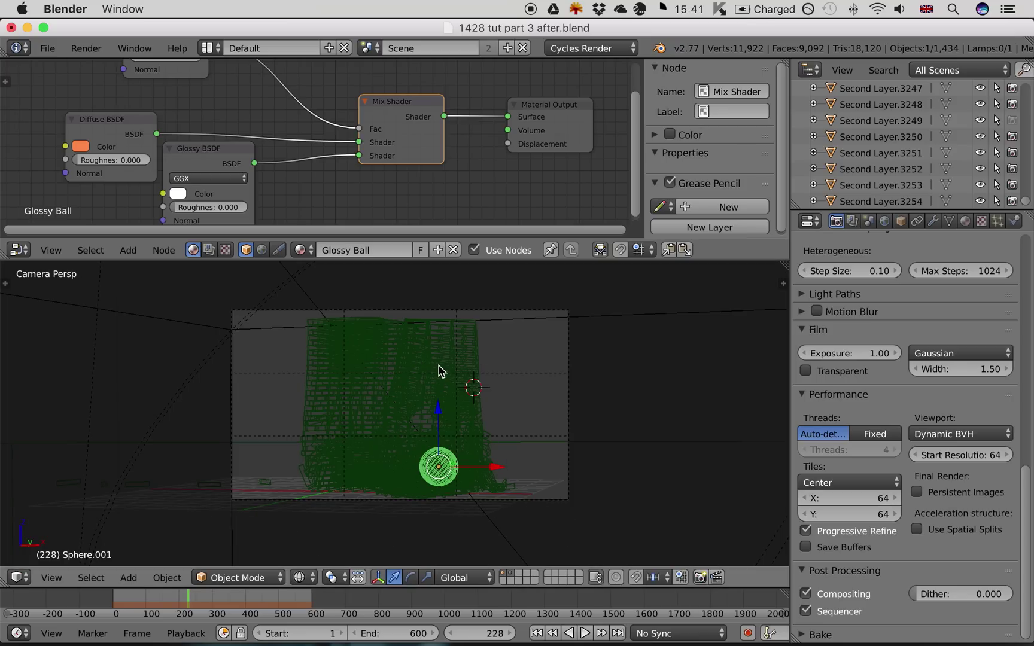
pyautogui.hotkey('shift', 'Left')
pyautogui.press('KP_0')
# Switch to a zoomed-in top view of the plank grid and select one plank
pyautogui.moveTo(438, 369); pyautogui.dragTo(404, 404, button='middle')
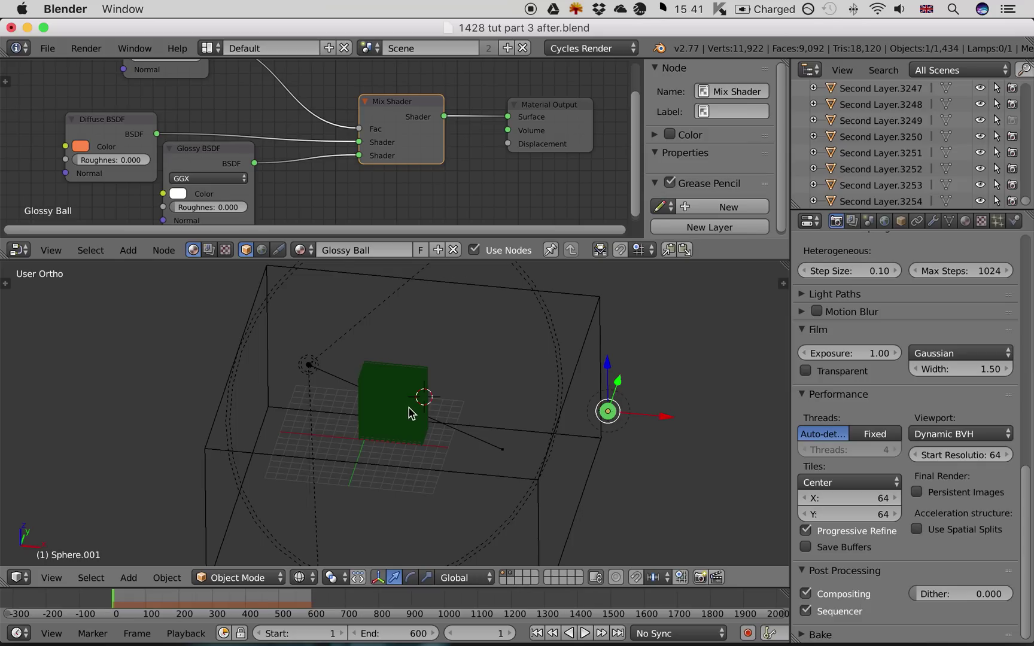
pyautogui.moveTo(410, 411); pyautogui.dragTo(417, 429, button='middle')
pyautogui.press('KP_7')
pyautogui.scroll(3, 410, 420)
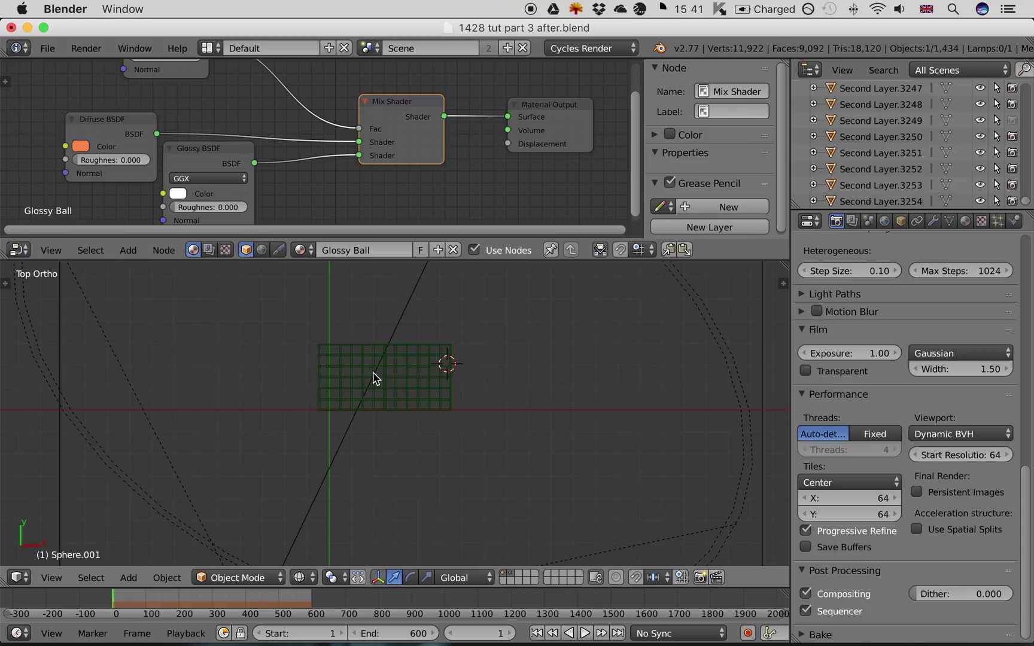
pyautogui.scroll(3, 461, 421)
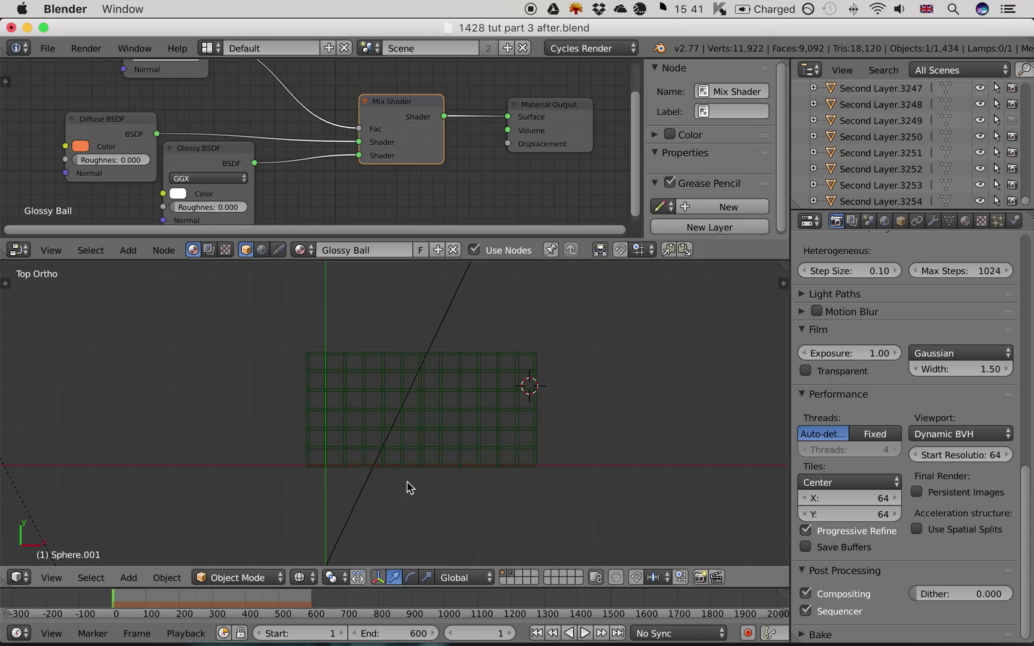
pyautogui.scroll(1, 428, 476)
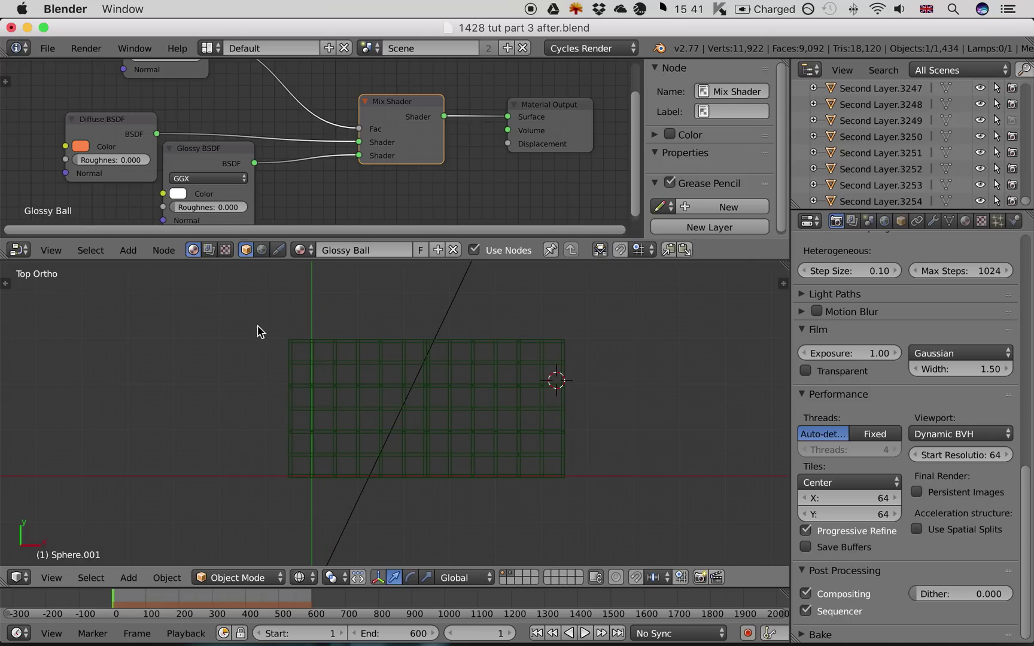
pyautogui.rightClick(292, 348)
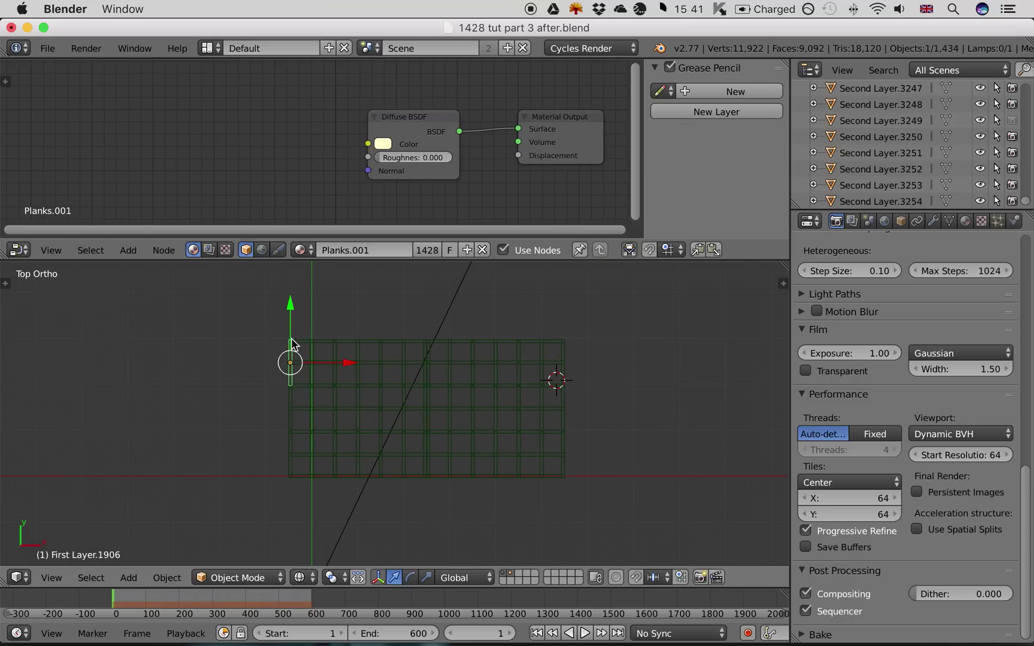
# Deselect everything, then box-select all the planks in the grid
pyautogui.press('a')
pyautogui.rightClick(290, 350)
pyautogui.press('b')
pyautogui.moveTo(260, 312); pyautogui.dragTo(590, 497)
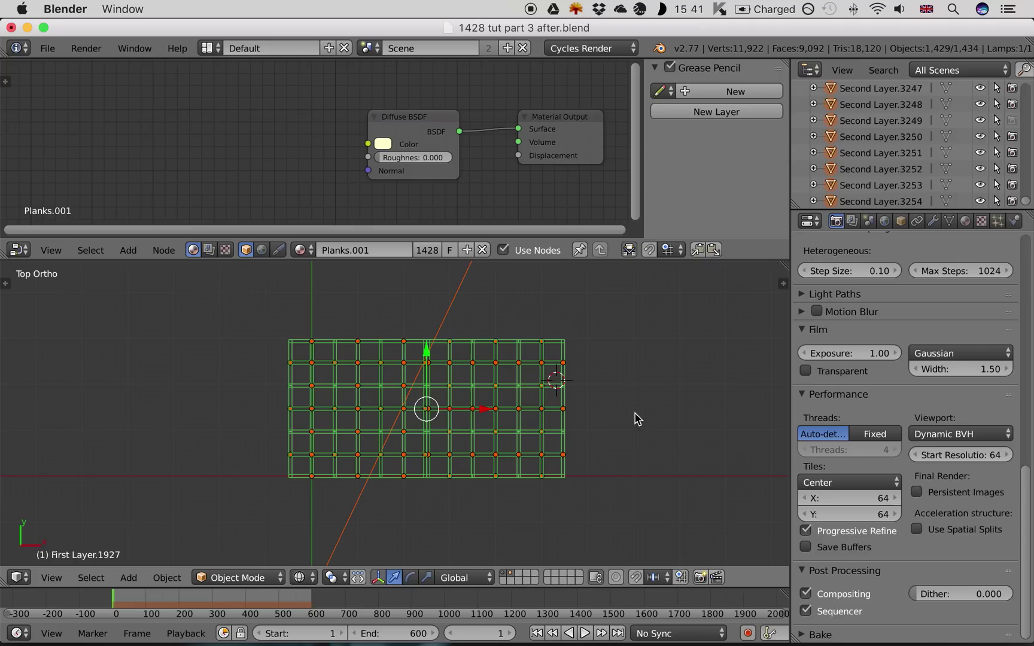
# Turn on Screencast Keys from the viewport's properties side panel
pyautogui.press('n')
pyautogui.click(706, 498)
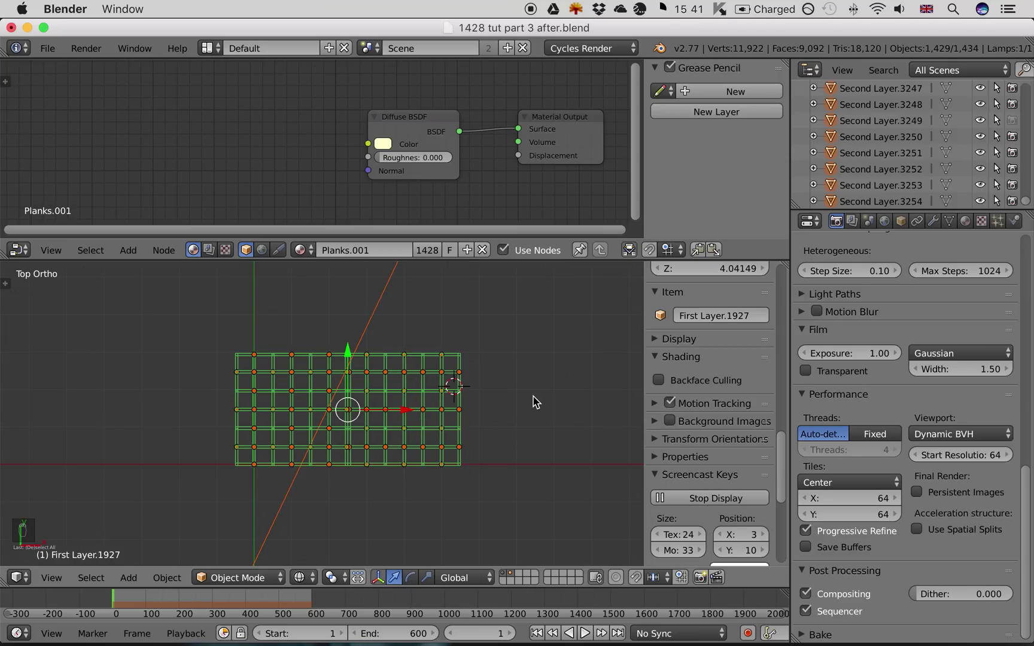
pyautogui.press('n')
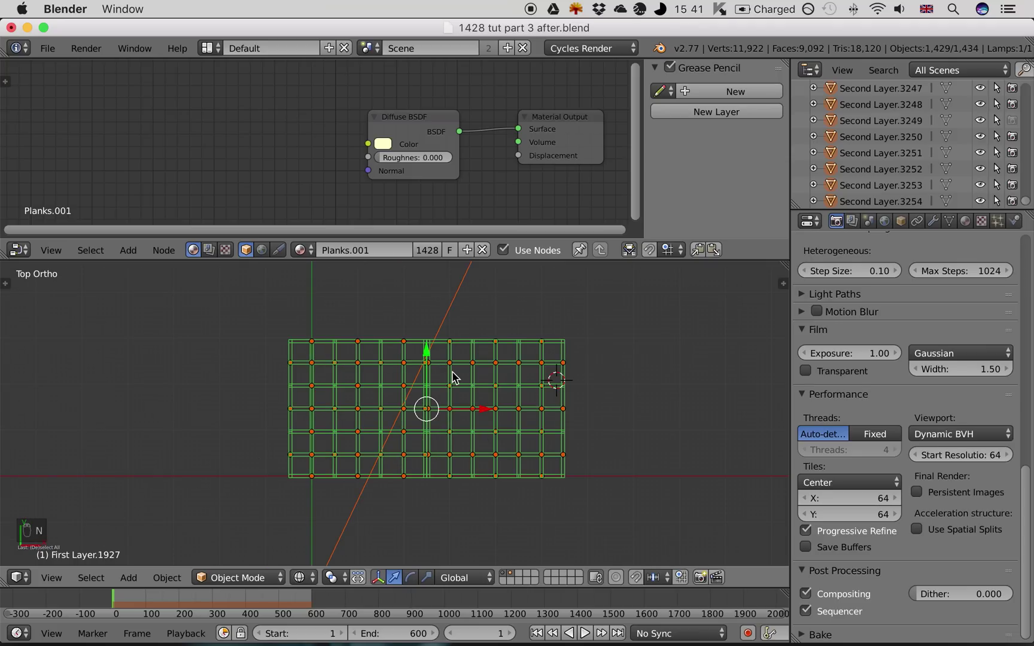
# Remove the spot lamp from the selection and make a second-layer plank active
pyautogui.scroll(-8, 452, 376)
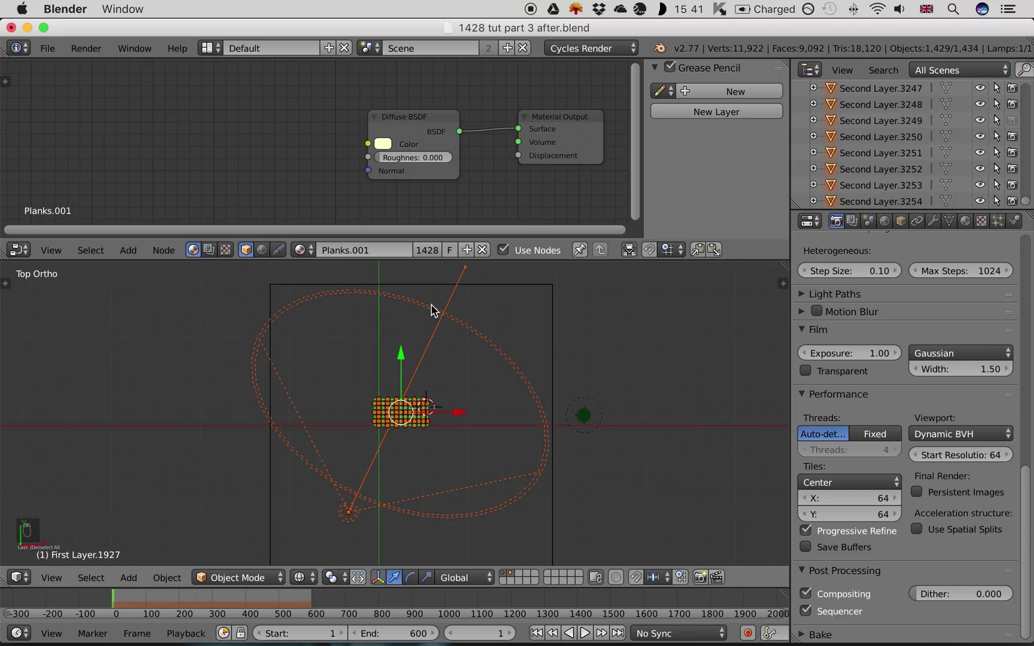
pyautogui.keyDown('shift'); pyautogui.rightClick(434, 339); pyautogui.keyUp('shift')
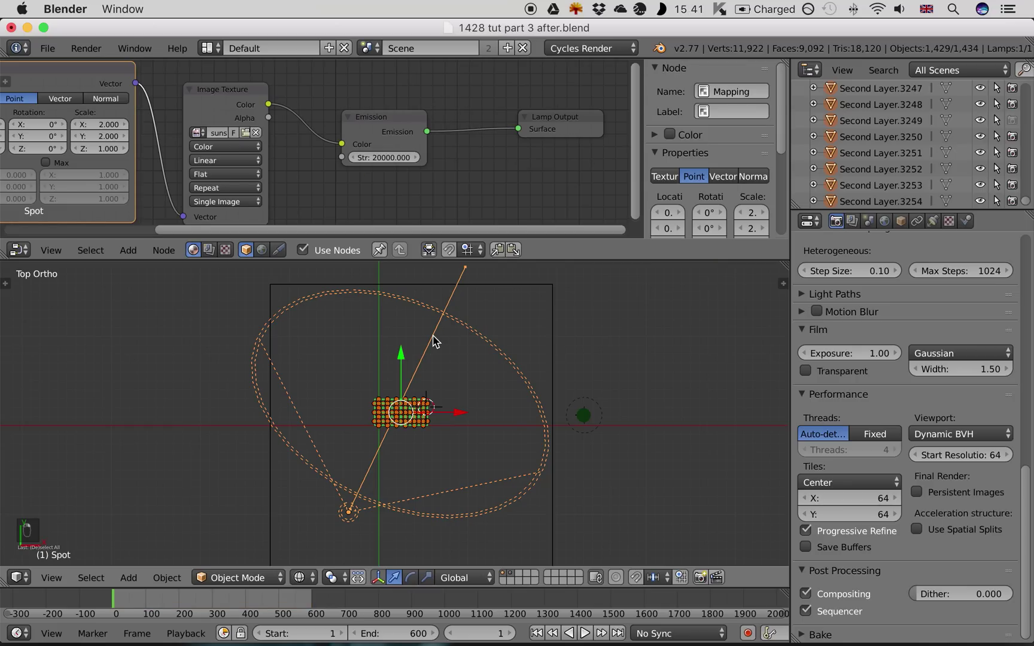
pyautogui.keyDown('shift'); pyautogui.rightClick(433, 339); pyautogui.keyUp('shift')
pyautogui.scroll(1, 435, 414)
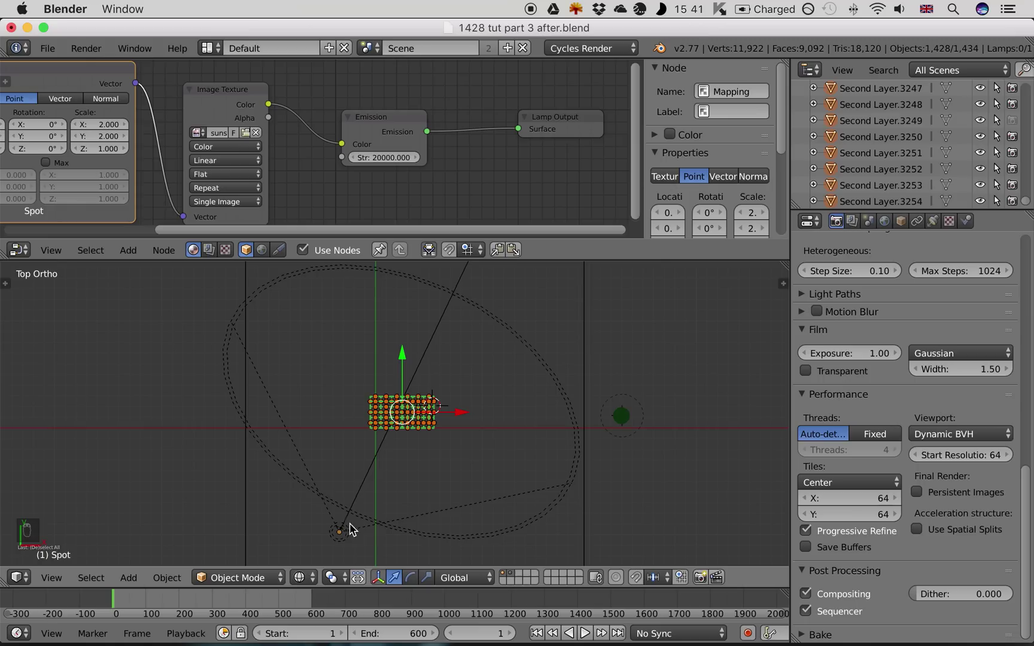
pyautogui.scroll(5, 419, 407)
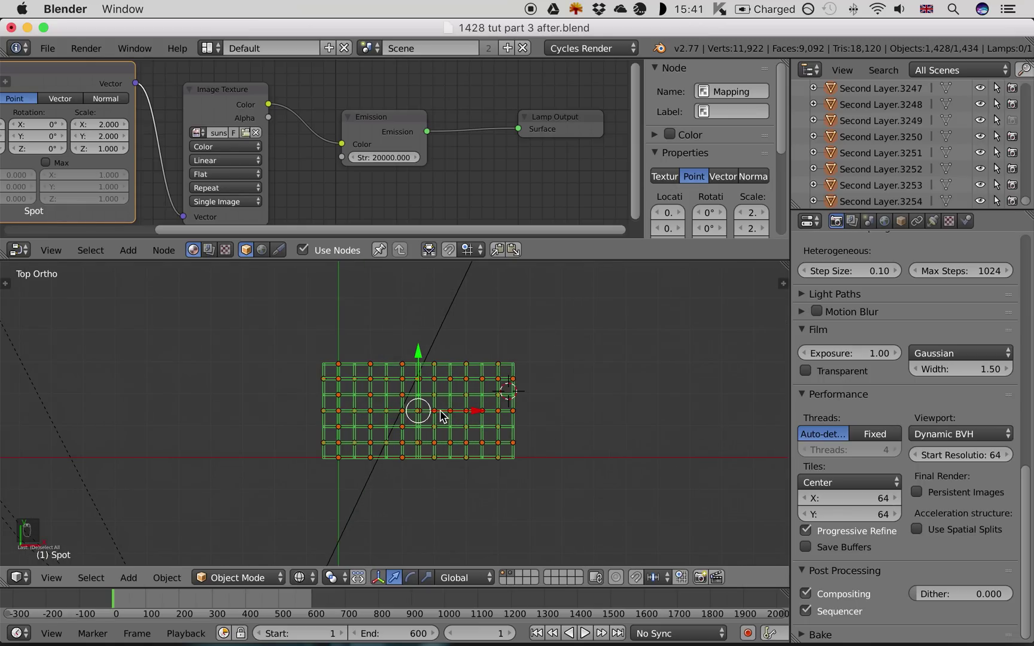
pyautogui.keyDown('shift'); pyautogui.rightClick(507, 414); pyautogui.keyUp('shift')
pyautogui.scroll(-5, 512, 413)
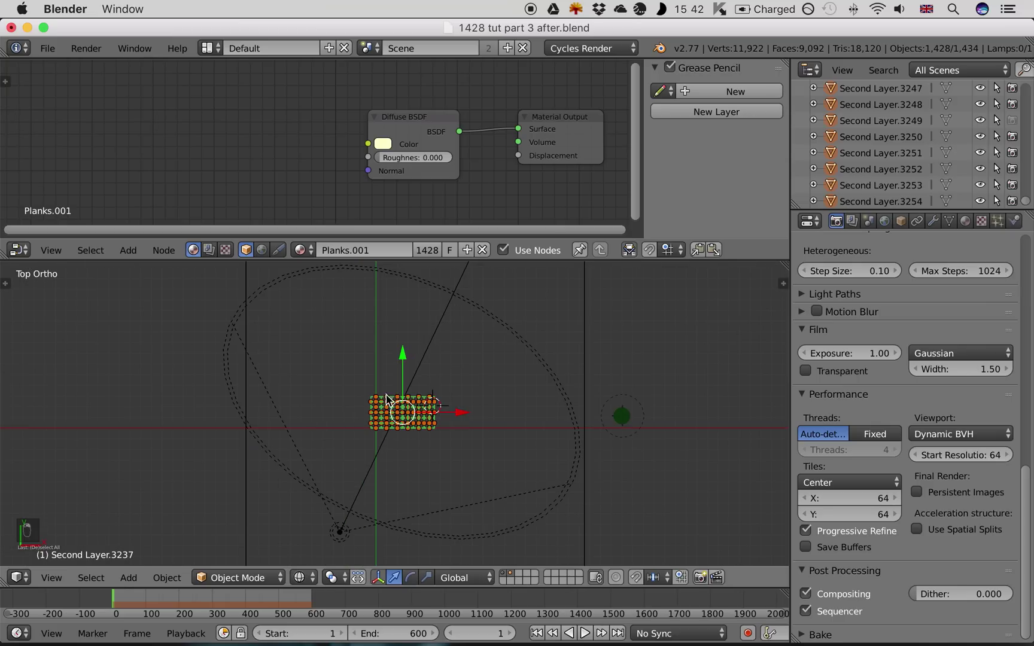
pyautogui.scroll(4, 438, 428)
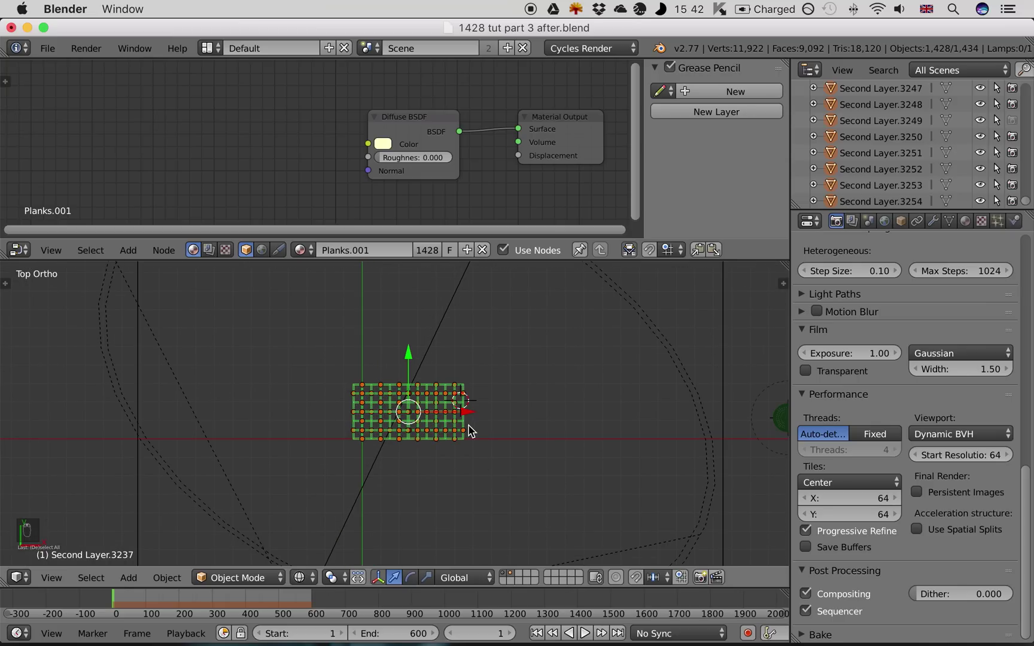
# Link all selected planks to the active plank's mesh via Ctrl+L Object Data
pyautogui.scroll(1, 461, 420)
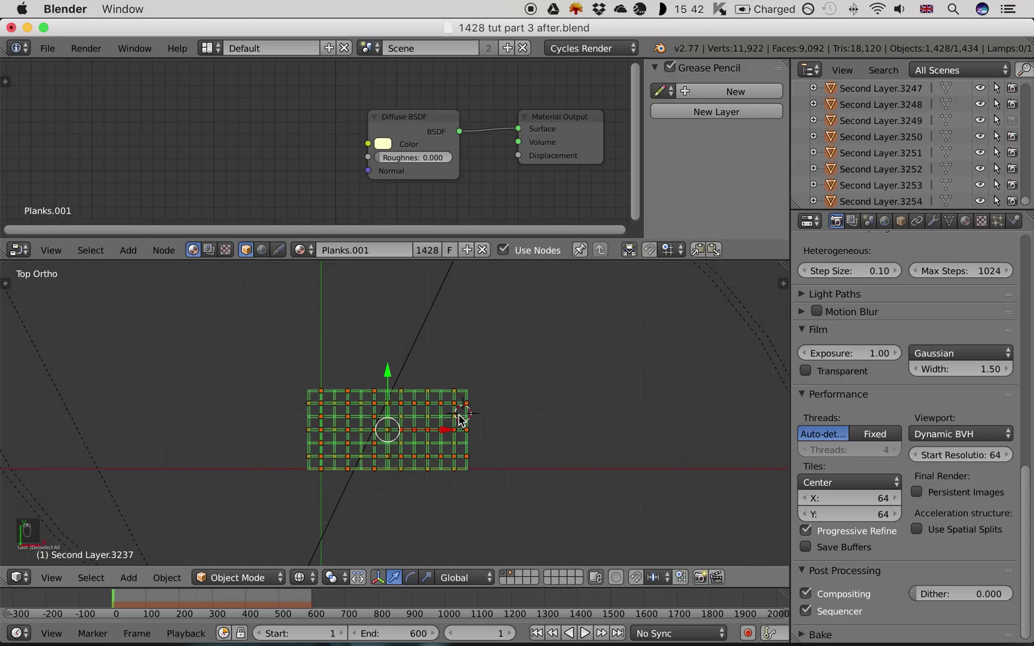
pyautogui.hotkey('ctrl', 'l')
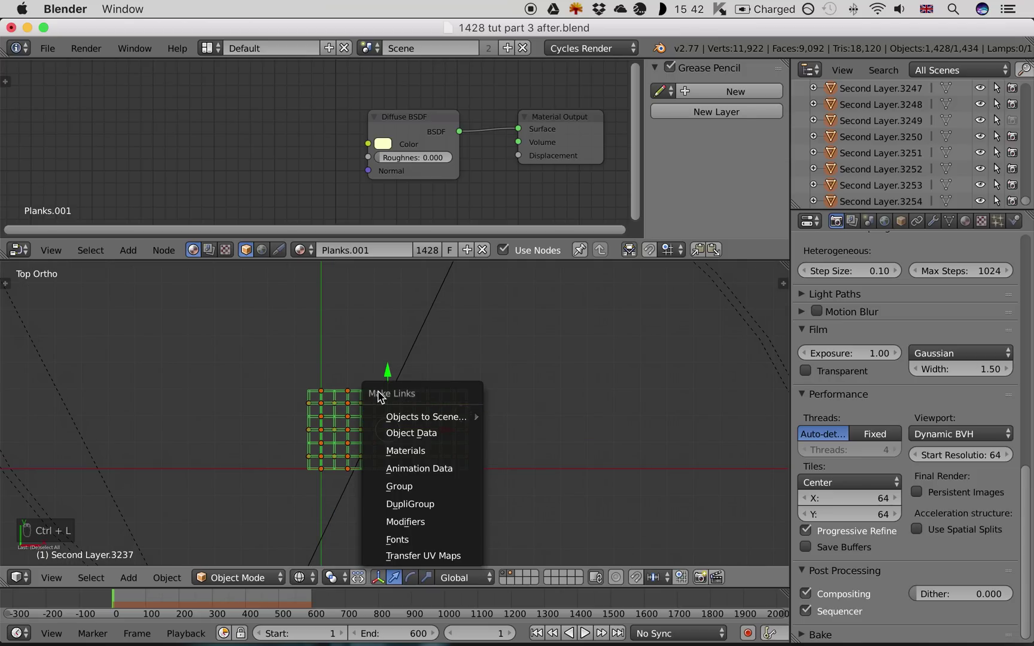
pyautogui.click(437, 441)
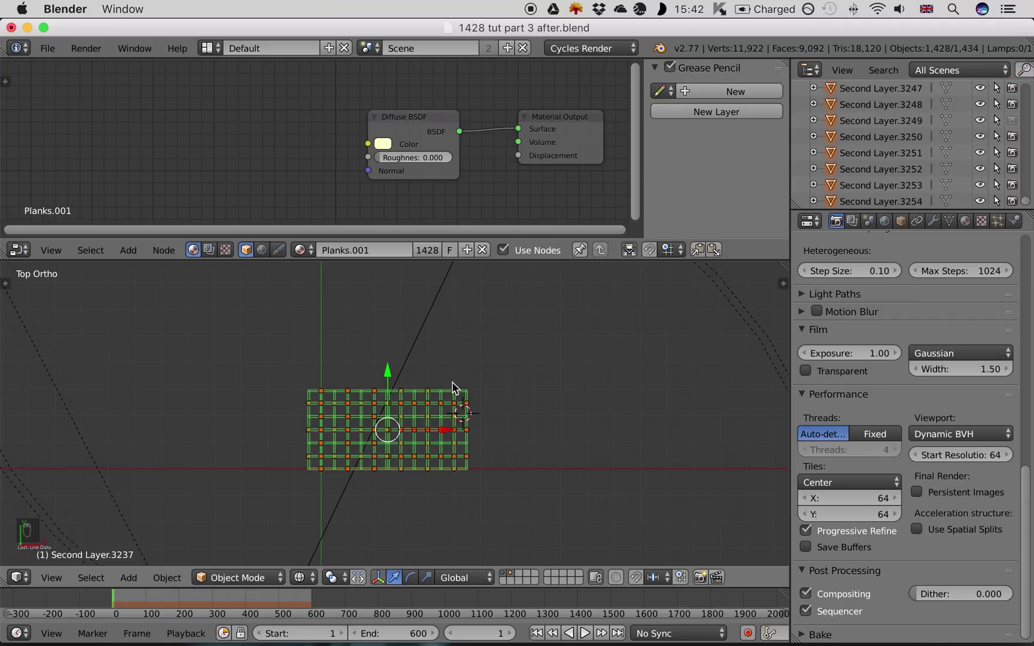
# Orbit the view and select individual planks to check the shared mesh
pyautogui.moveTo(388, 498); pyautogui.dragTo(434, 385, button='middle')
pyautogui.rightClick(377, 363)
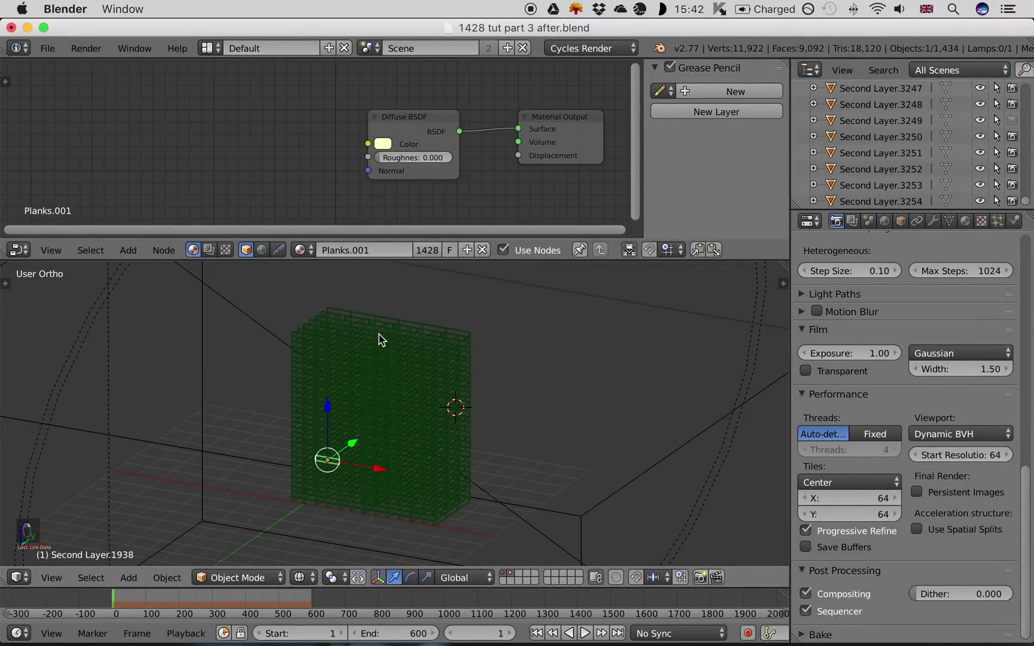
pyautogui.rightClick(360, 326)
pyautogui.rightClick(459, 401)
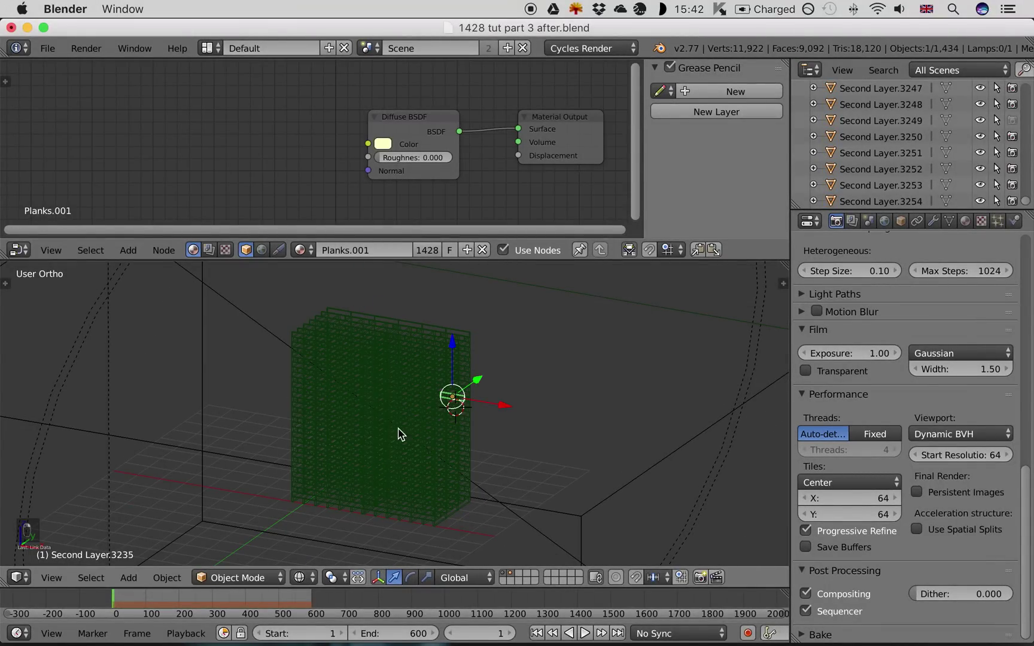
pyautogui.rightClick(391, 474)
# Start a Cycles test render of the current frame, then cancel it
pyautogui.scroll(4, 1022, 486)
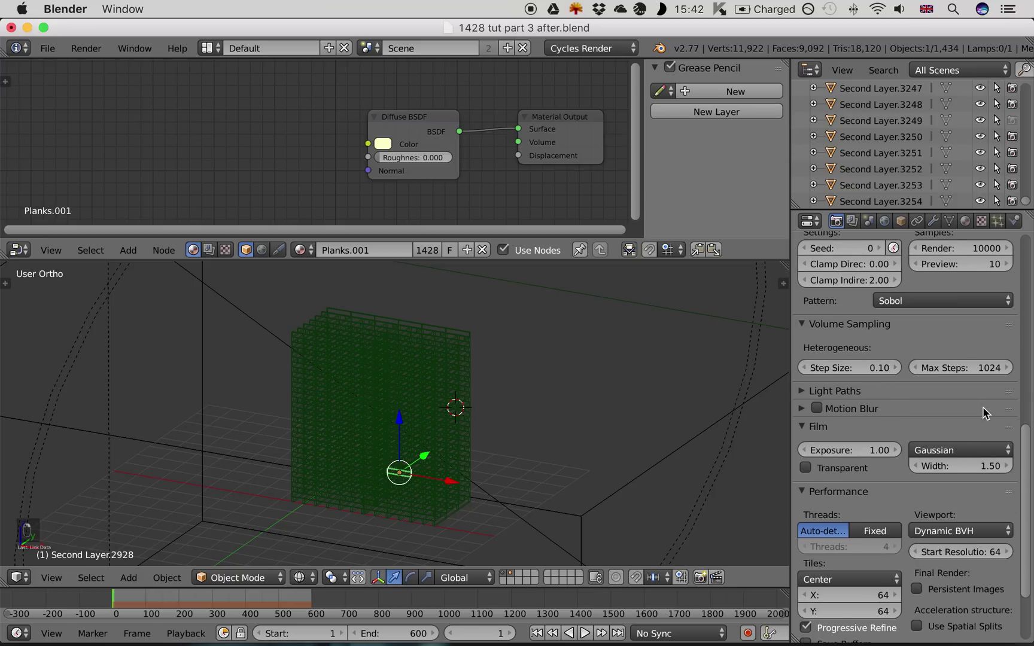
pyautogui.moveTo(1022, 504); pyautogui.dragTo(998, 254)
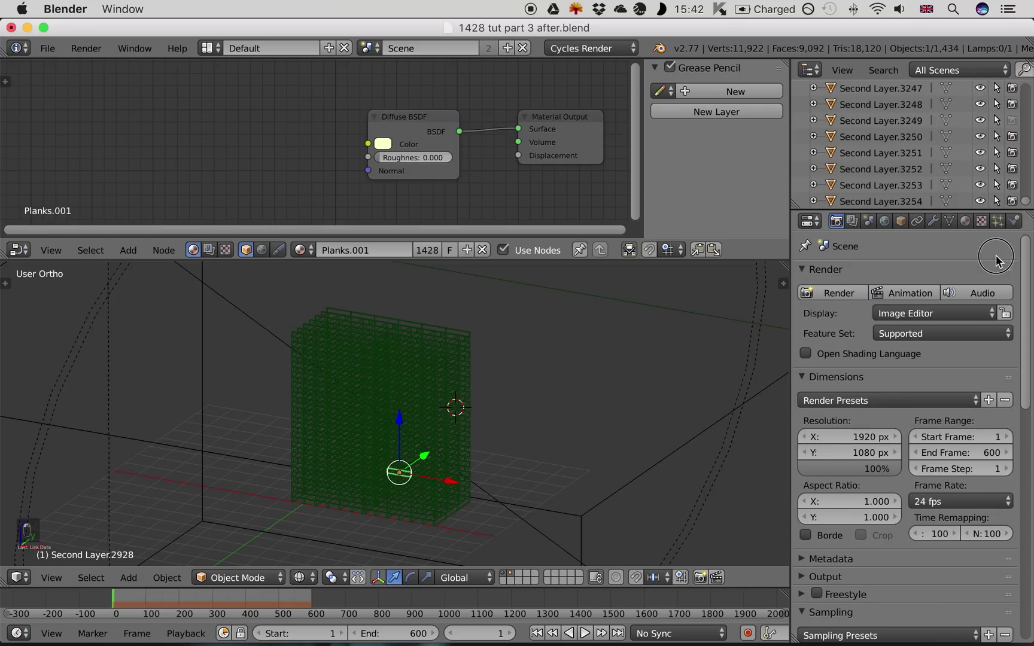
pyautogui.click(838, 293)
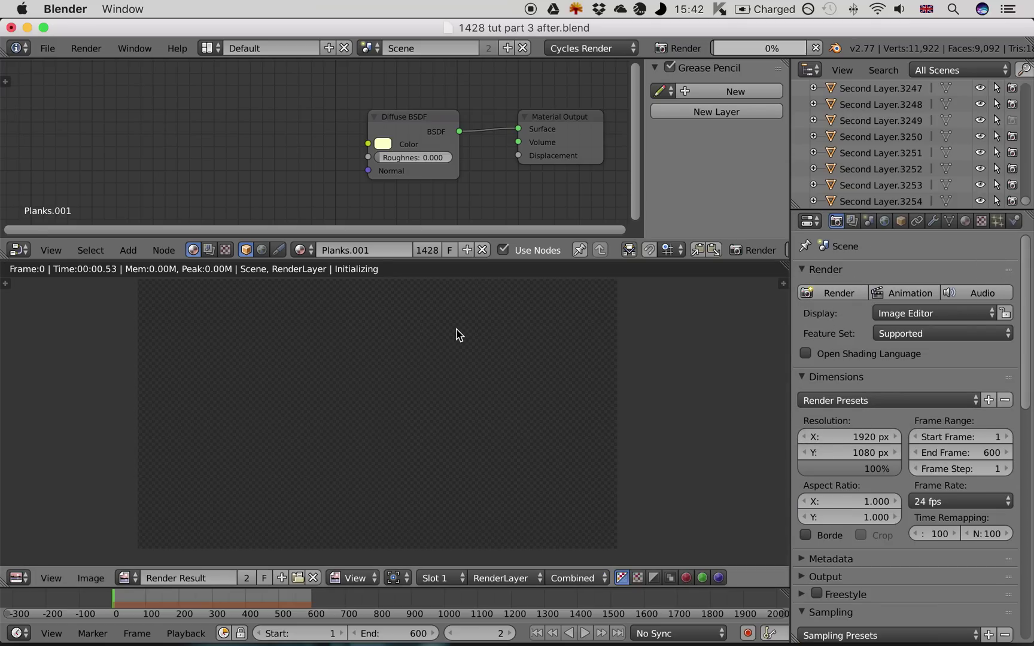
pyautogui.scroll(-6, 904, 392)
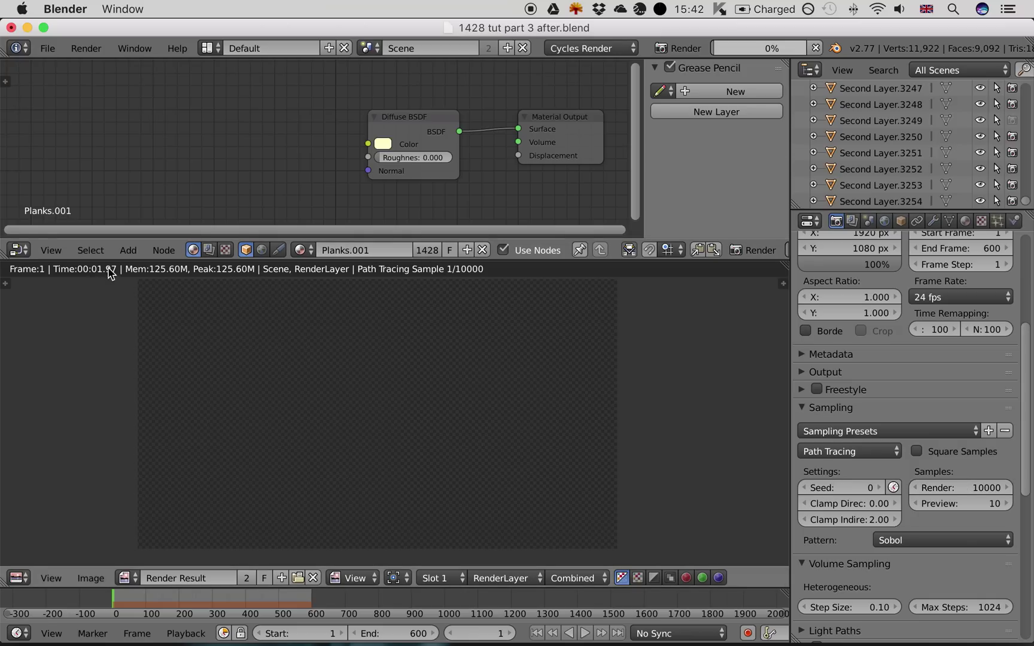
pyautogui.press('Escape')
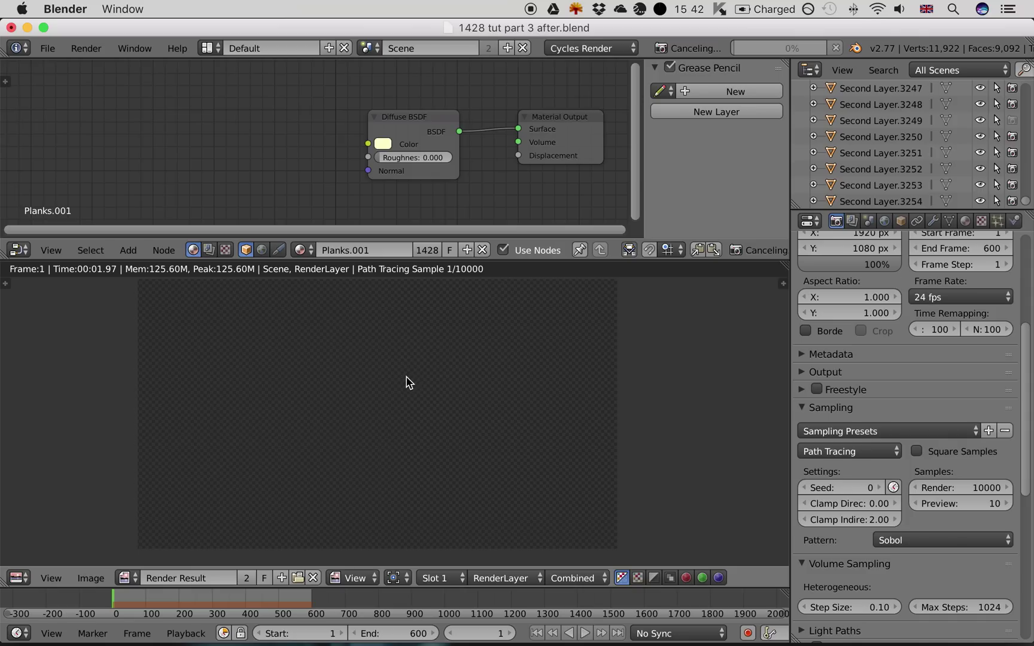
# Close the render view and orbit the 3D view around the green plank block
pyautogui.hscroll(5, 981, 55)
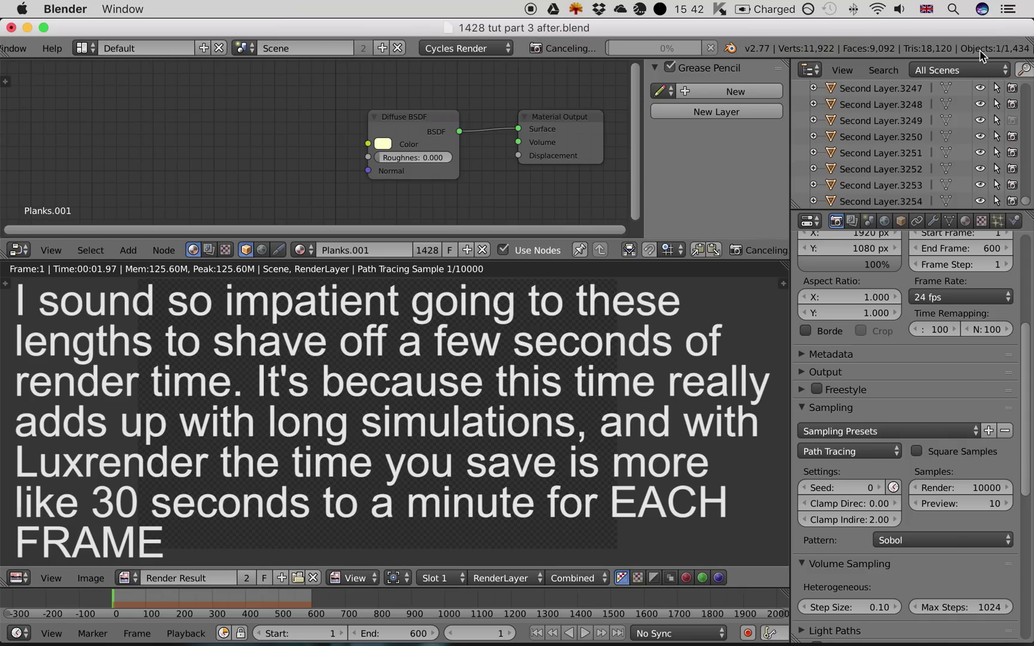
pyautogui.hscroll(4, 919, 53)
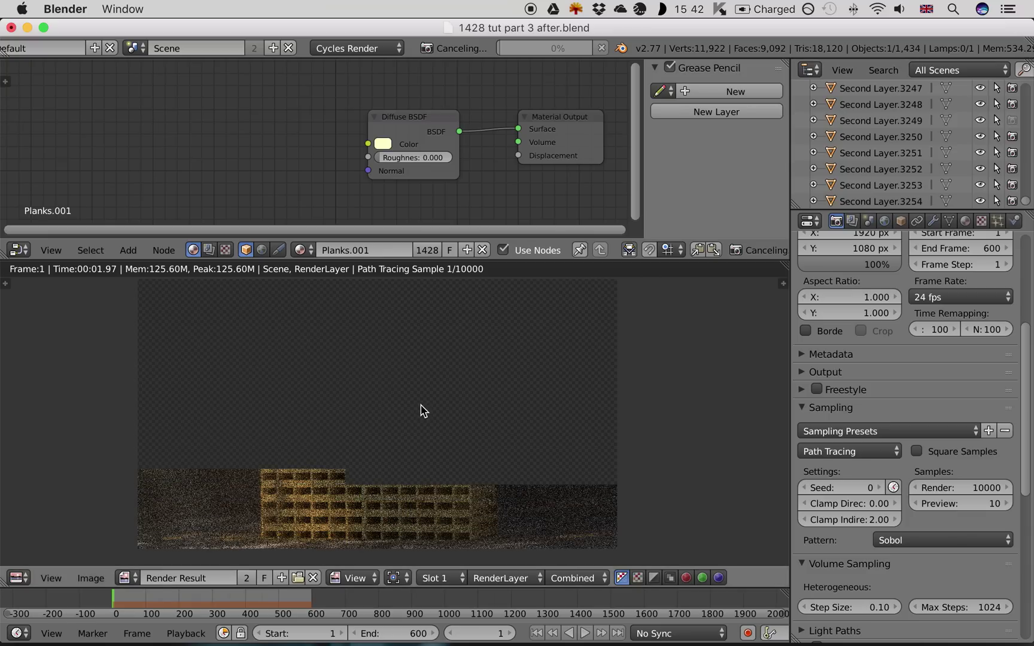
pyautogui.moveTo(428, 411); pyautogui.dragTo(440, 411, button='middle')
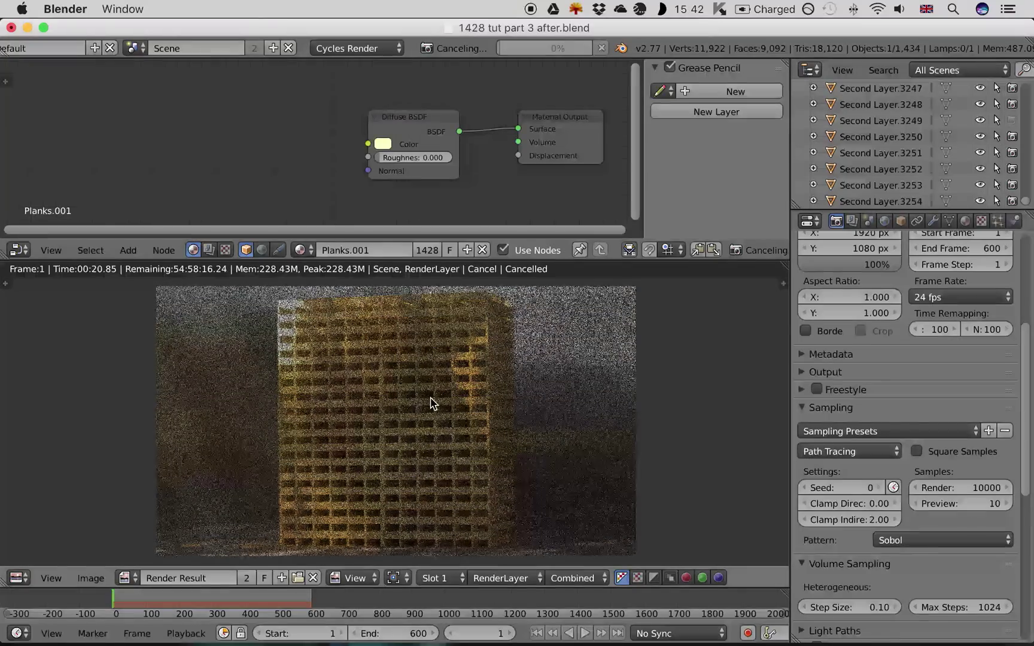
pyautogui.press('Escape')
pyautogui.press('Escape')
pyautogui.press('Escape')
pyautogui.press('Escape')
pyautogui.press('Escape')
pyautogui.press('Escape')
pyautogui.moveTo(431, 402); pyautogui.dragTo(404, 401, button='middle')
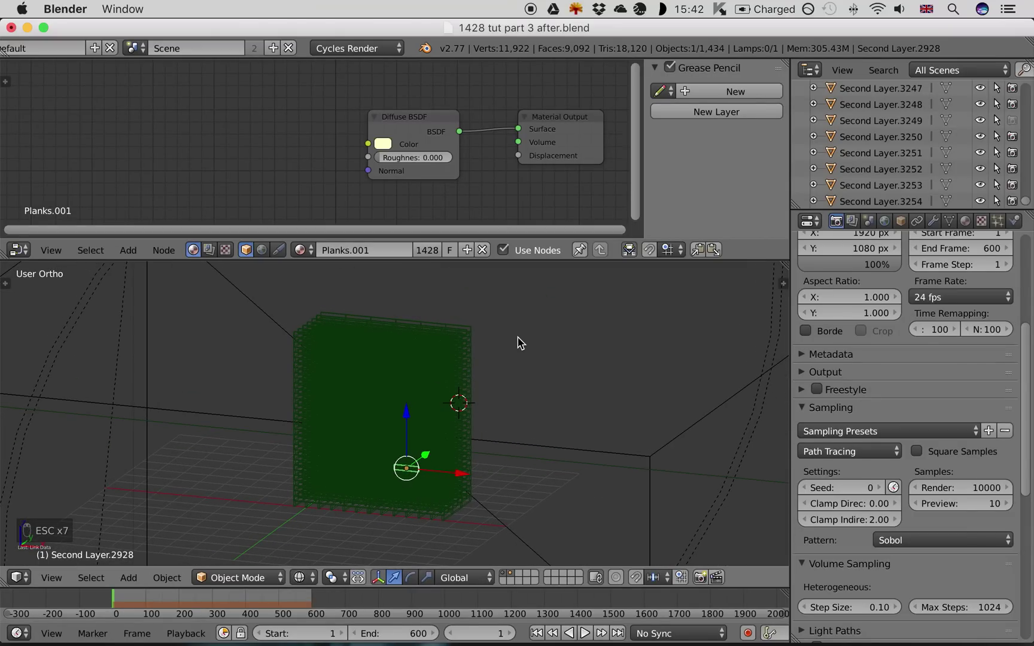
# Animate the Cycles noise seed so it changes every frame
pyautogui.click(894, 488)
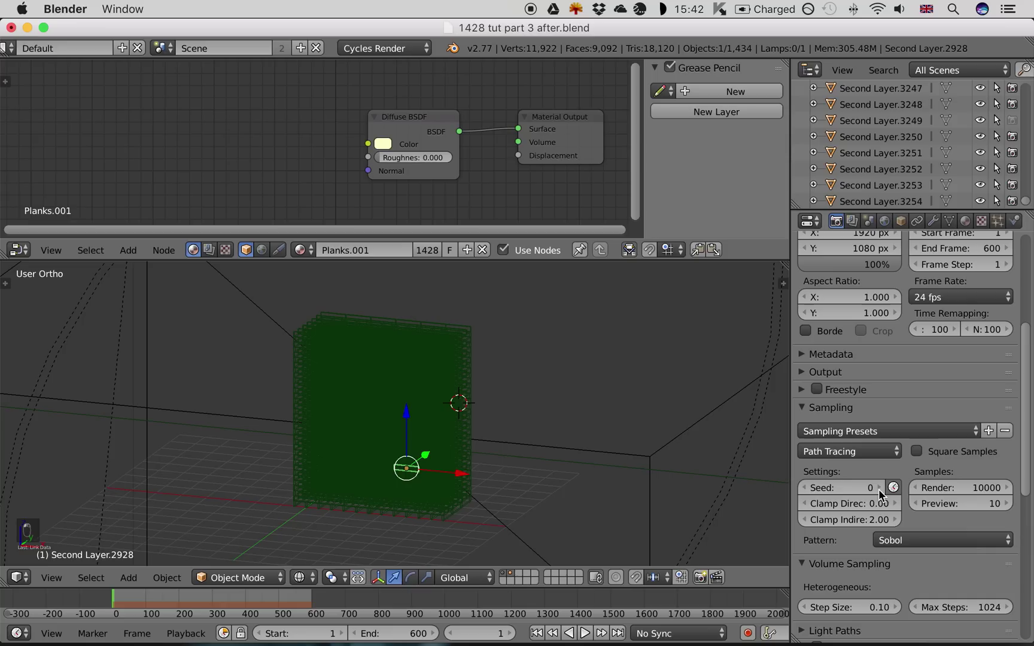
pyautogui.click(892, 485)
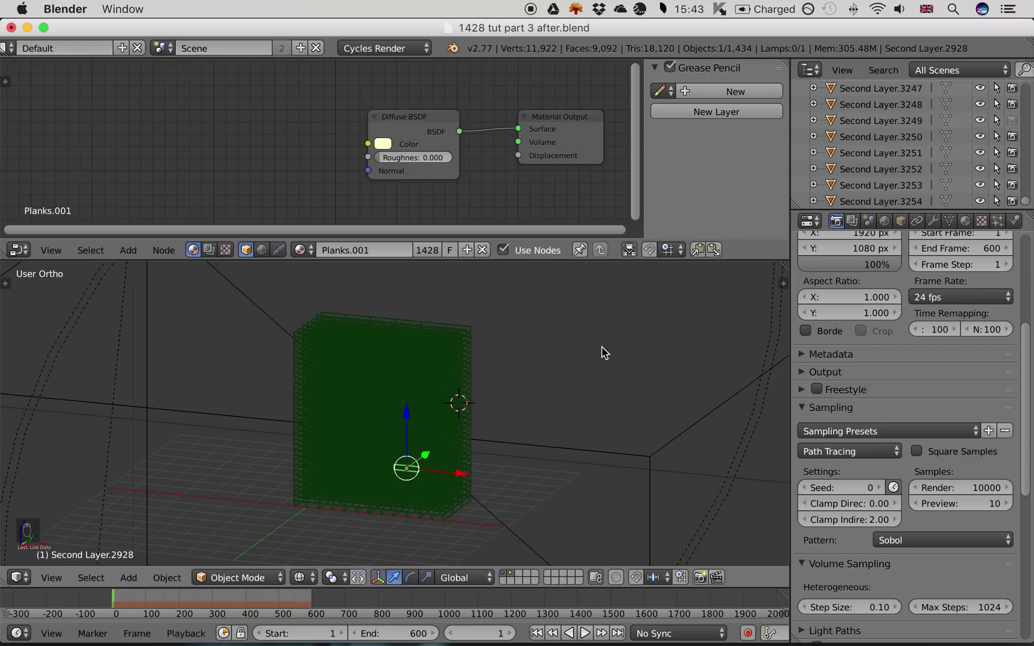
pyautogui.press('KP_0')
pyautogui.press('KP_0')
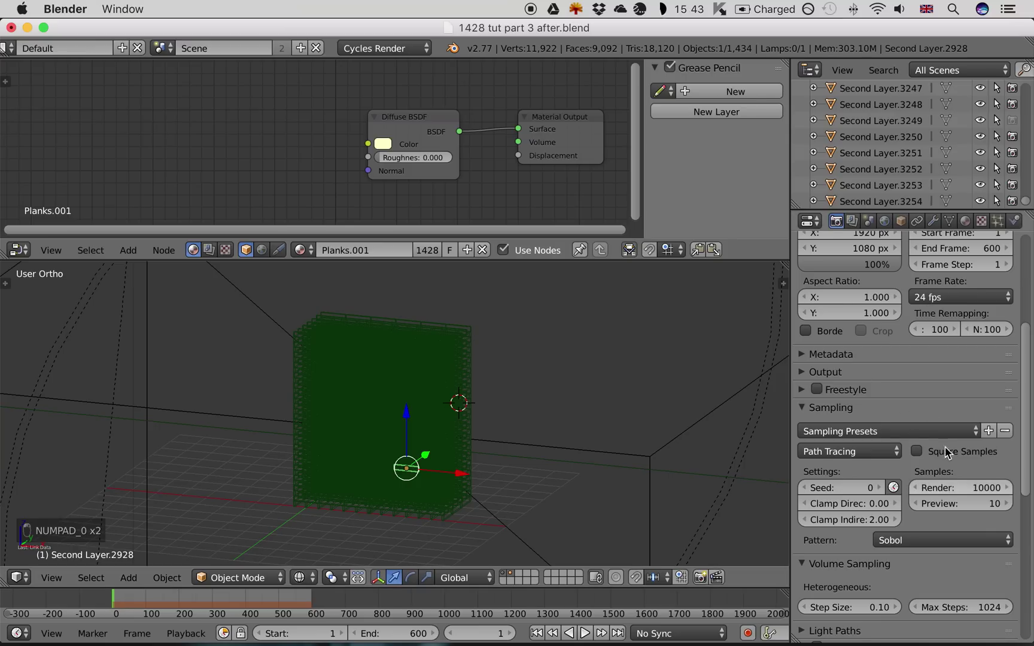
# Set the render sample count to 1000
pyautogui.click(961, 489)
pyautogui.write('1000')
pyautogui.press('Return')
# Turn off Progressive Refine and view the scene through the camera
pyautogui.scroll(-10, 958, 559)
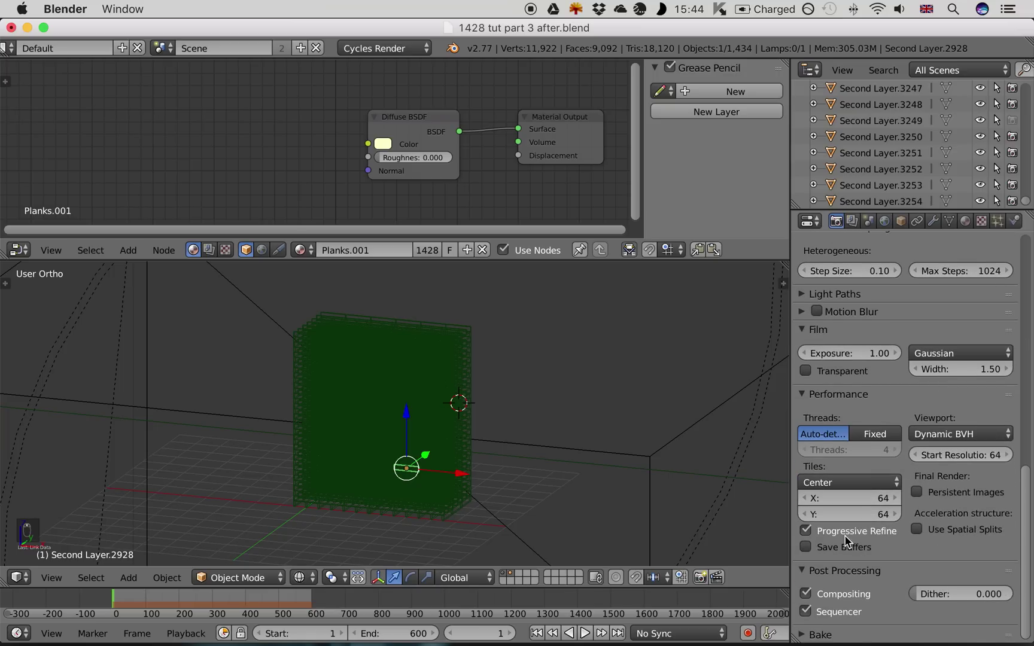
pyautogui.click(820, 539)
pyautogui.scroll(2, 821, 538)
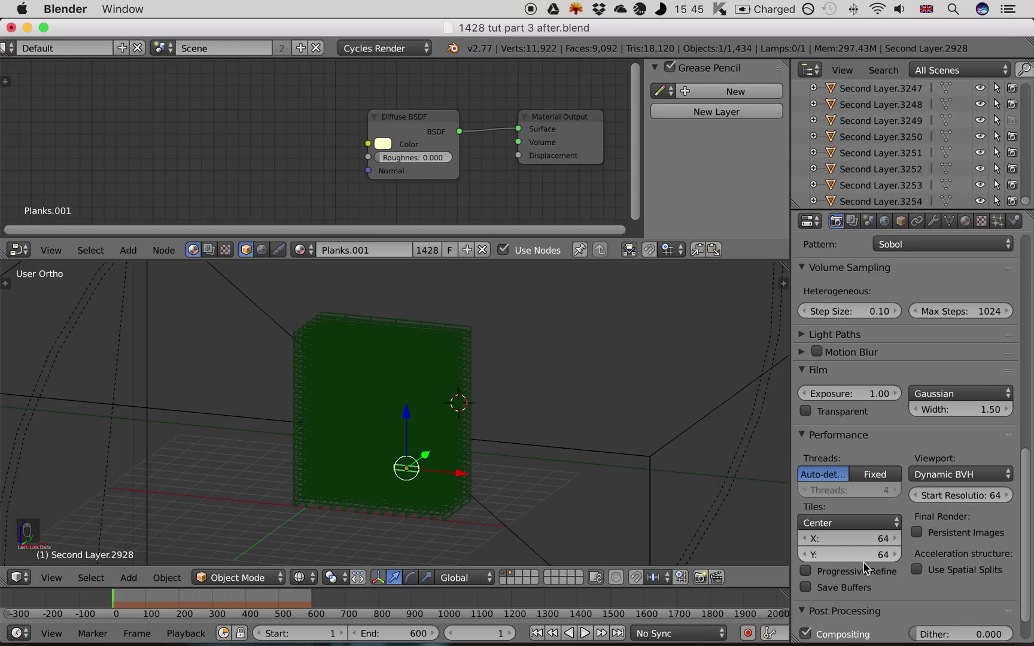
pyautogui.scroll(4, 924, 323)
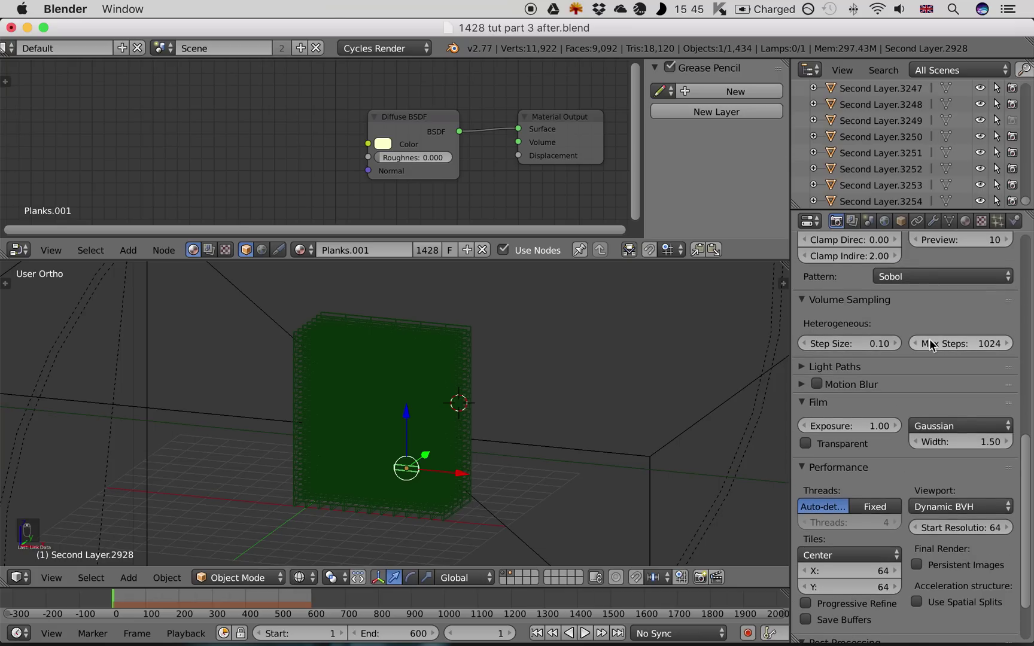
pyautogui.press('KP_0')
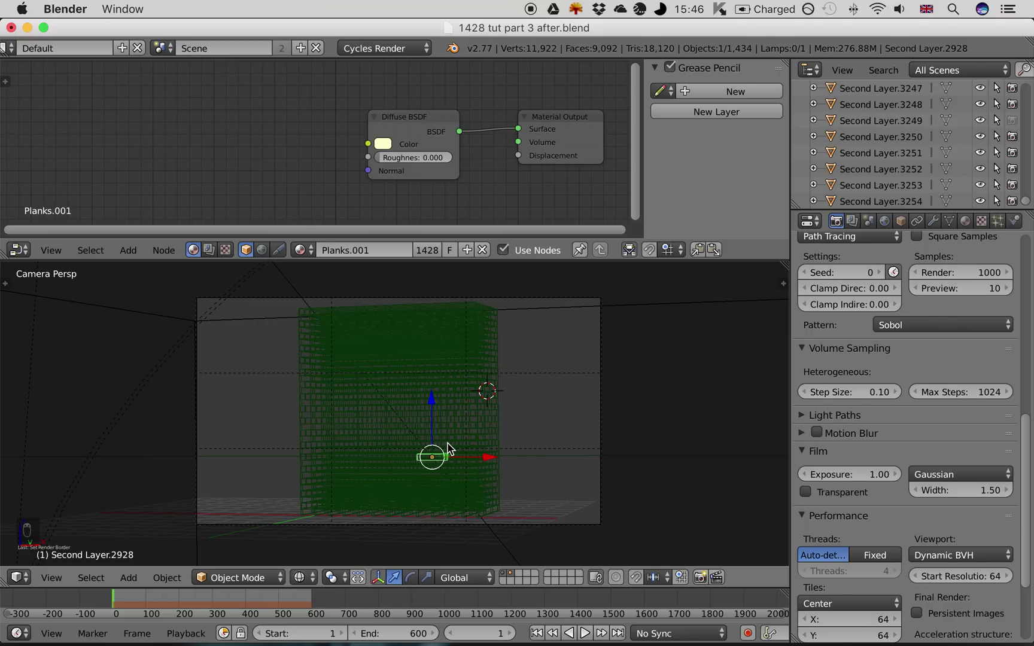
# Draw a render border over the lower building and switch to rendered viewport shading
pyautogui.hotkey('shift', 'b')
pyautogui.moveTo(436, 443); pyautogui.dragTo(565, 518)
pyautogui.hotkey('shift', 'z')
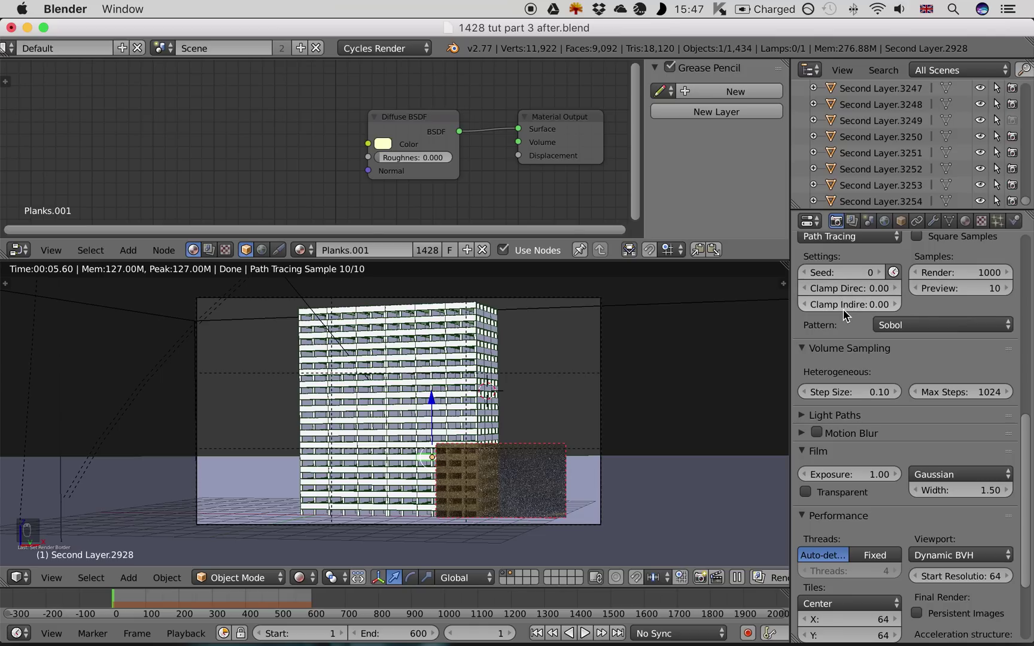
# Set Clamp Direct to 2.00 and Clamp Indirect to 2.00 in Sampling
pyautogui.click(848, 290)
pyautogui.write('2')
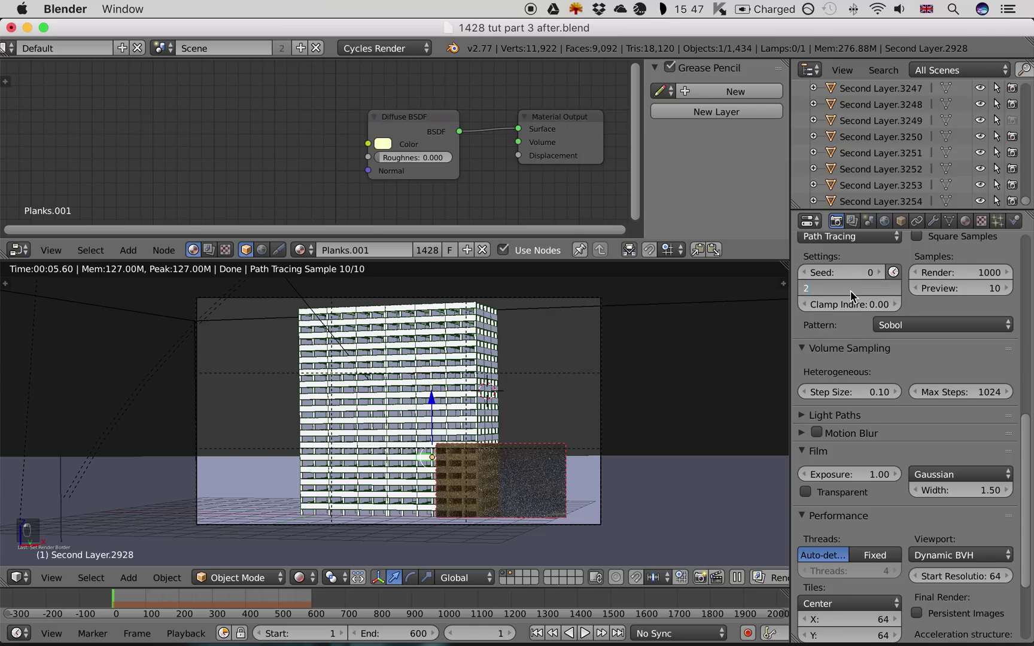
pyautogui.press('Return')
pyautogui.click(848, 304)
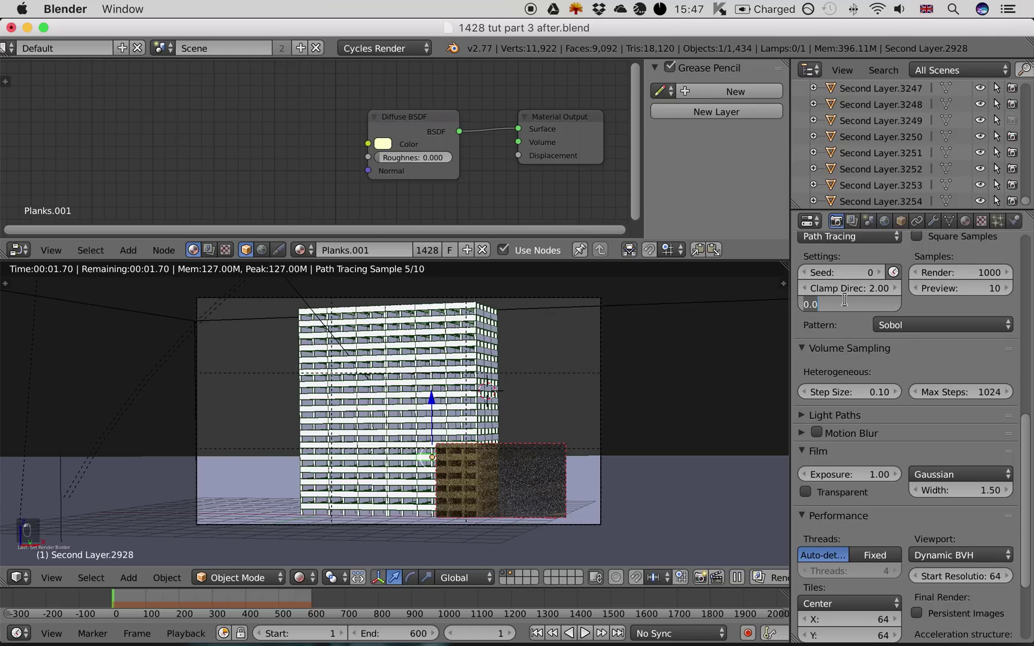
pyautogui.write('2')
pyautogui.press('Return')
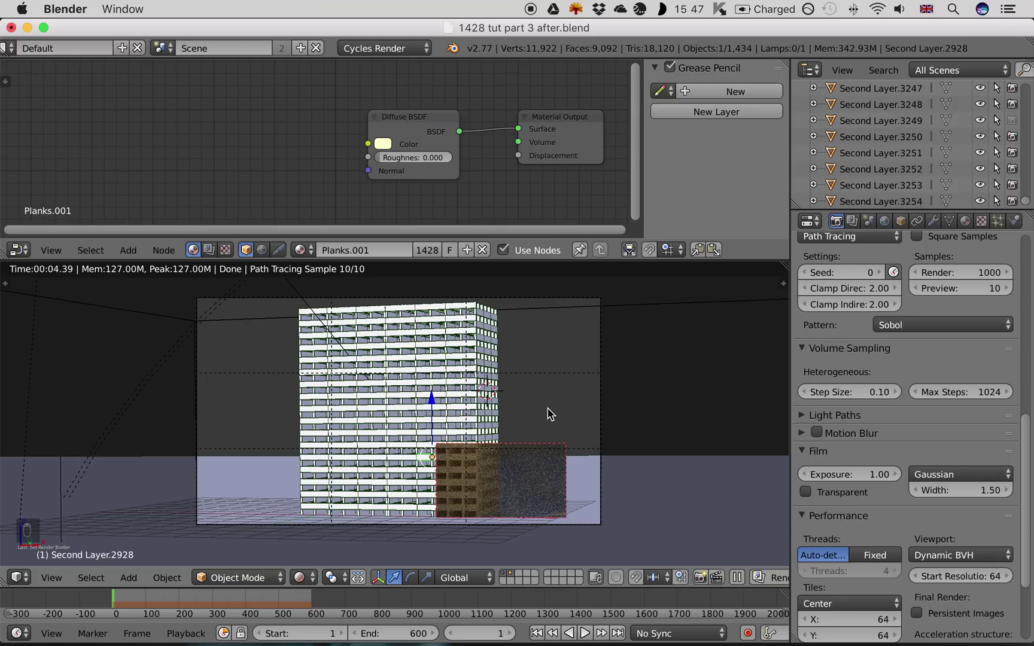
# Switch to wireframe and reset the render border to cover the whole camera frame
pyautogui.press('z')
pyautogui.hotkey('shift', 'b')
pyautogui.moveTo(160, 278); pyautogui.dragTo(644, 541)
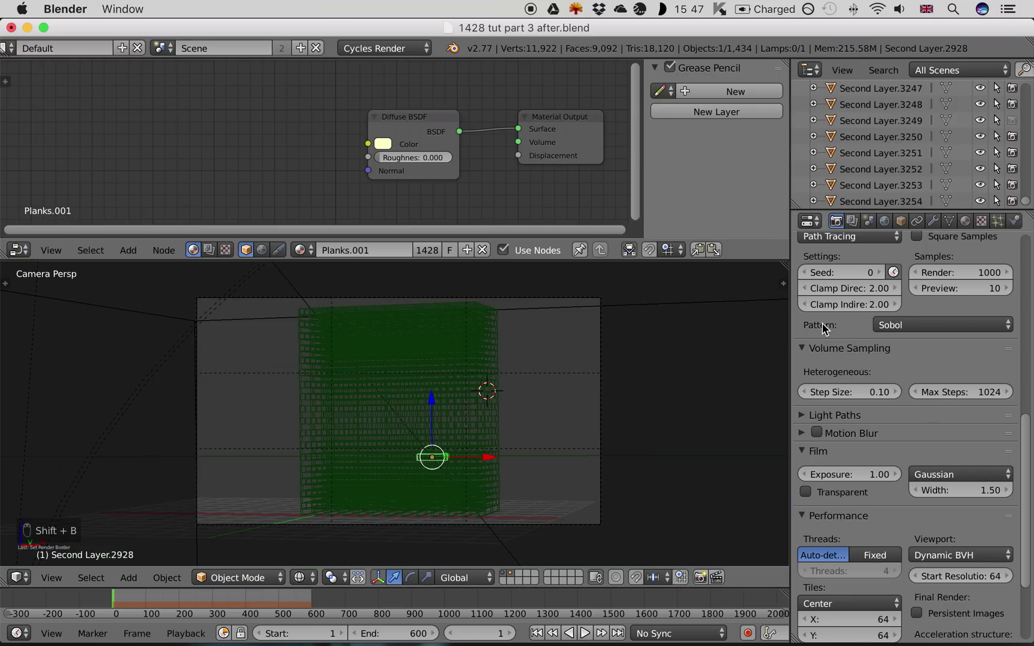
# Set the render resolution percentage to 25%
pyautogui.scroll(10, 939, 326)
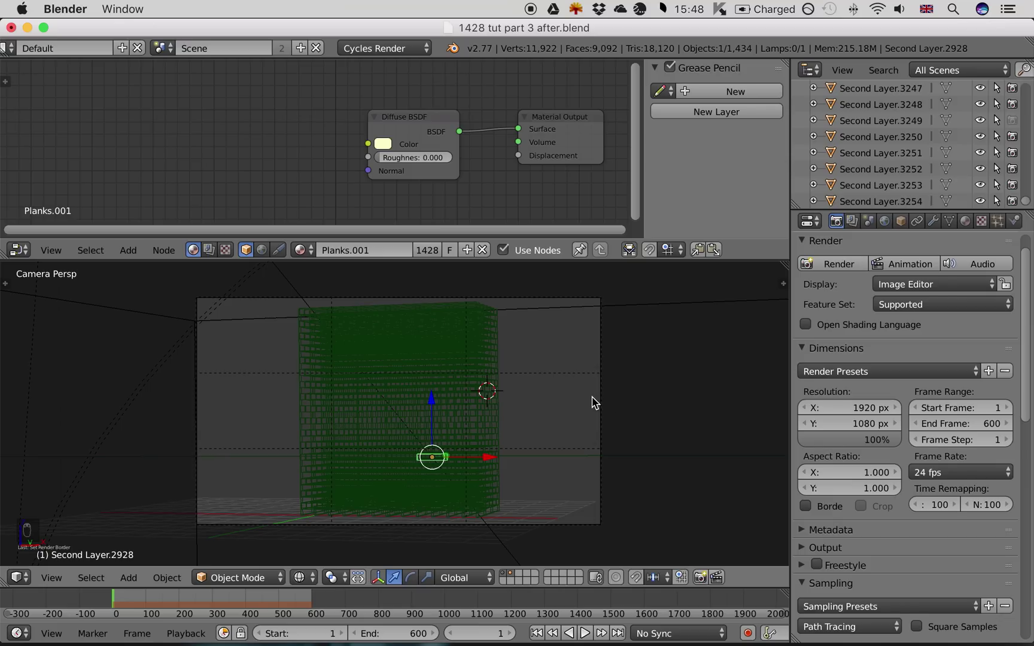
pyautogui.click(857, 439)
pyautogui.write('25')
pyautogui.press('Return')
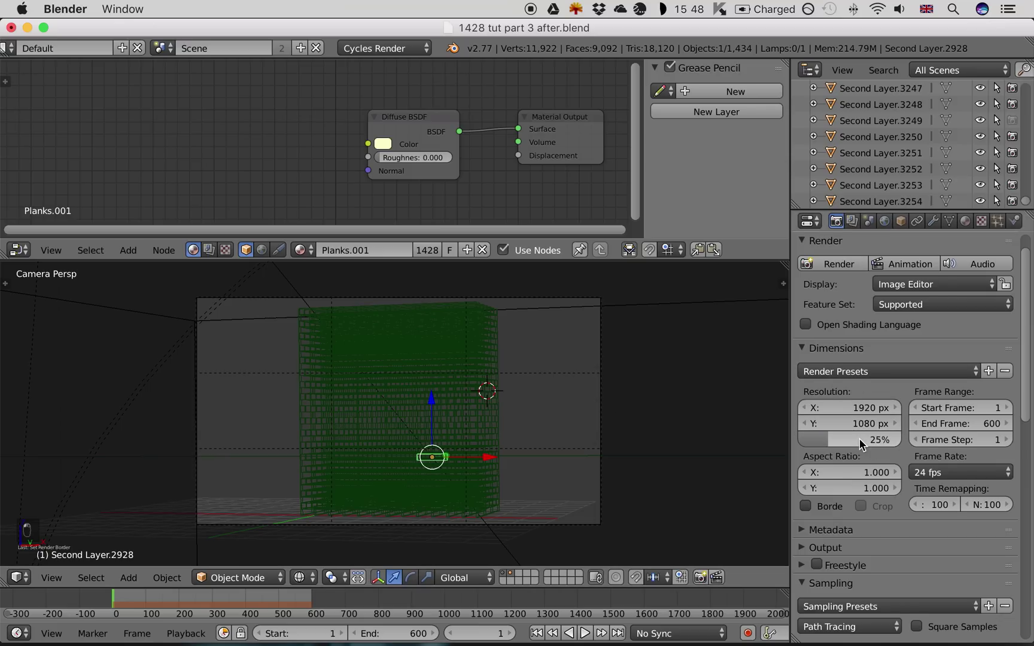
# Render the current frame in Cycles and wait for the finished plank-tower image
pyautogui.click(840, 263)
pyautogui.scroll(3, 434, 431)
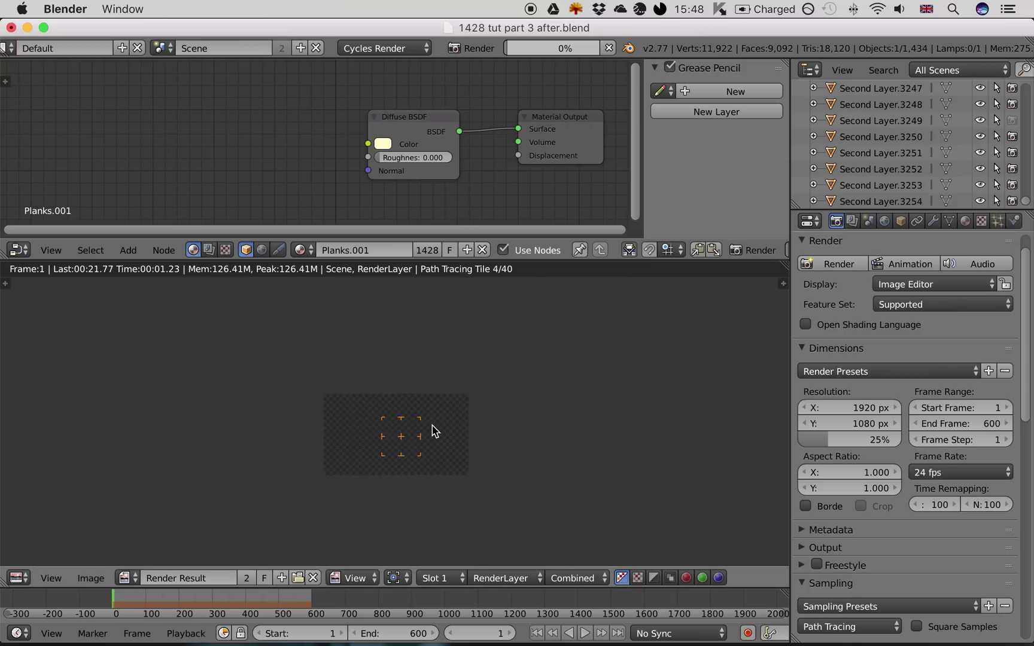
pyautogui.scroll(2, 435, 431)
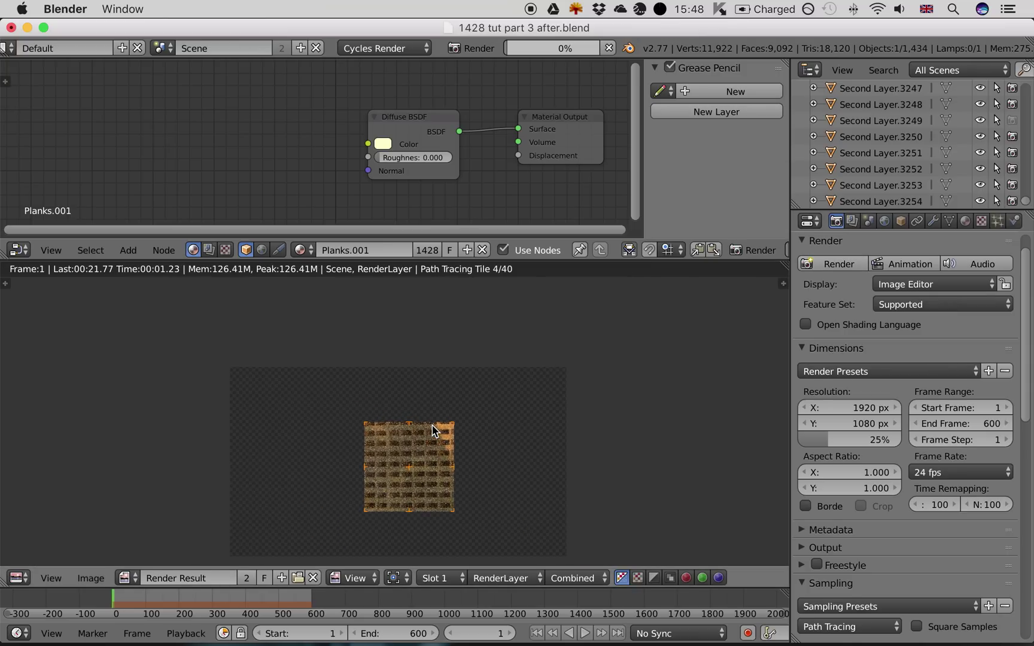
pyautogui.scroll(-2, 434, 430)
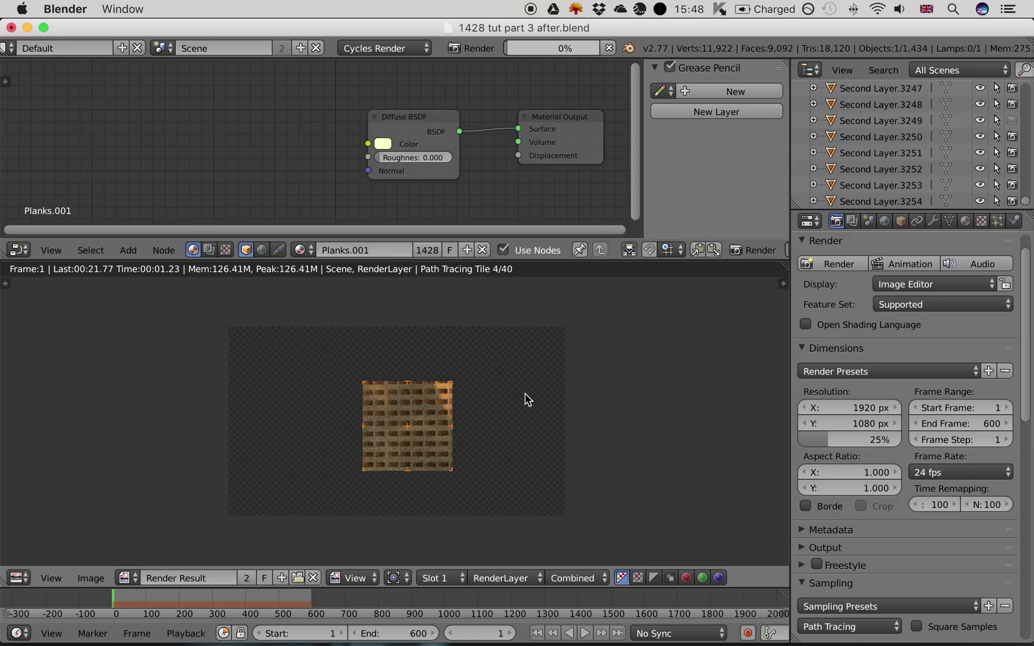
pyautogui.scroll(1, 526, 400)
pyautogui.moveTo(399, 147); pyautogui.dragTo(346, 147, button='middle')
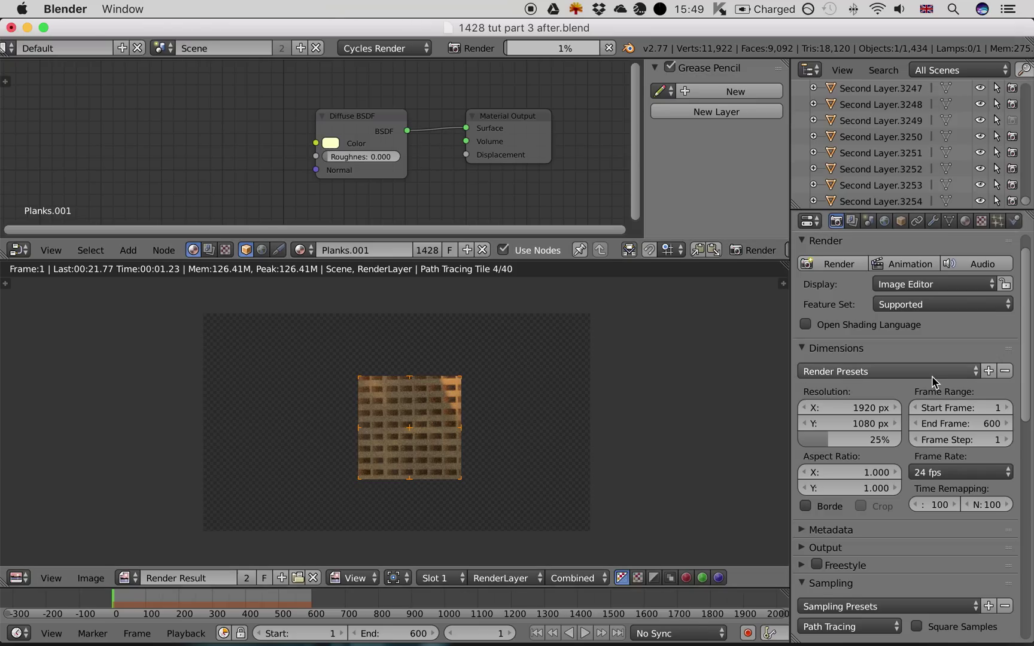
pyautogui.scroll(-7, 933, 383)
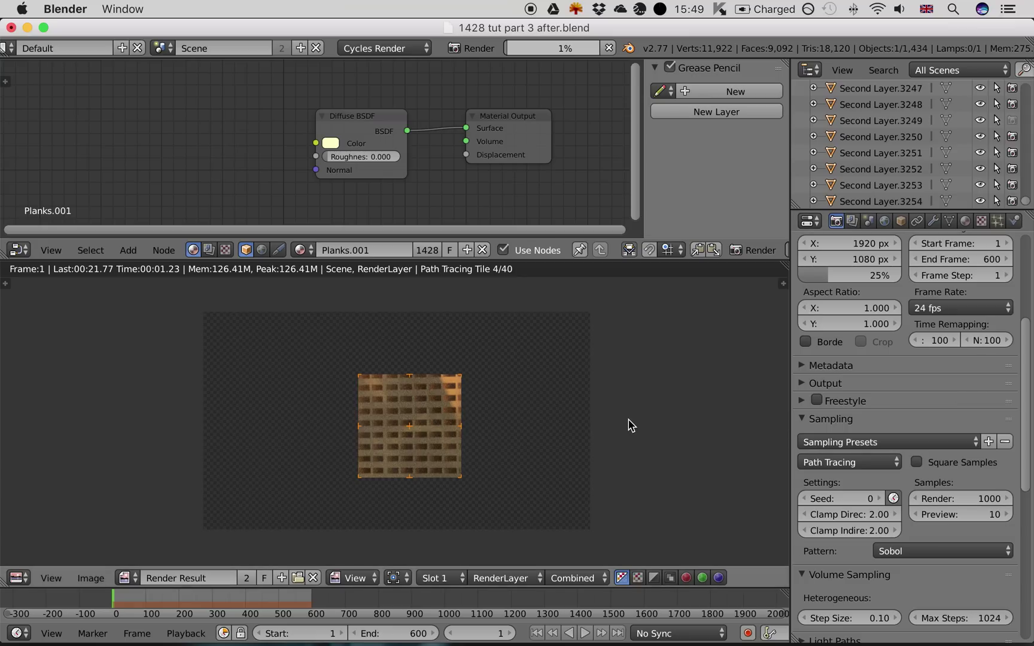
pyautogui.scroll(-2, 598, 425)
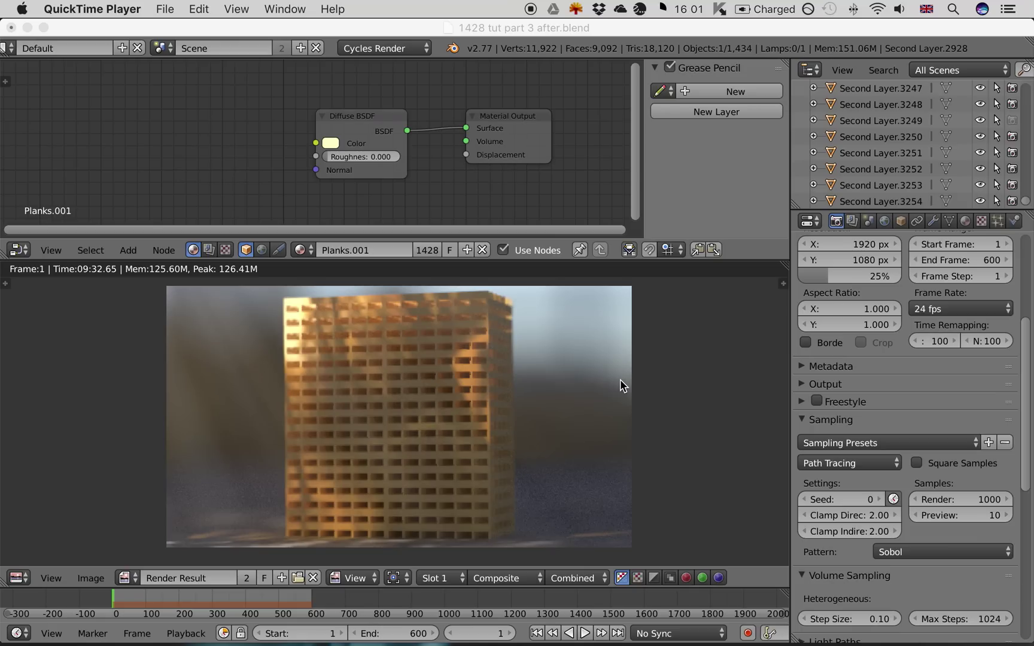
# Switch the Node Editor from the material nodes to the compositing node tree
pyautogui.click(446, 139)
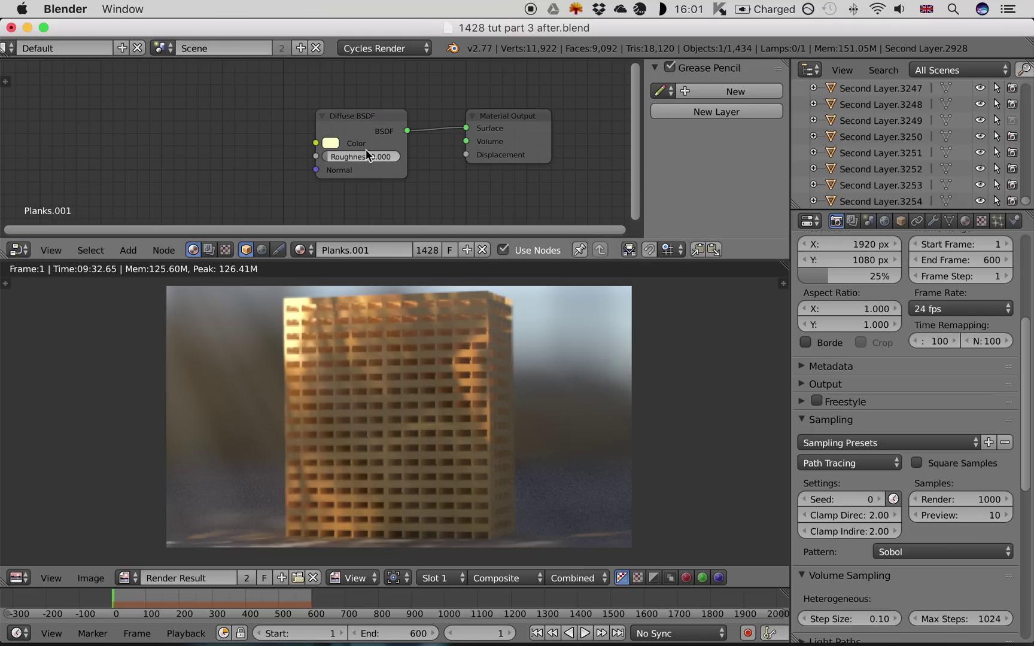
pyautogui.moveTo(448, 138); pyautogui.dragTo(422, 135, button='middle')
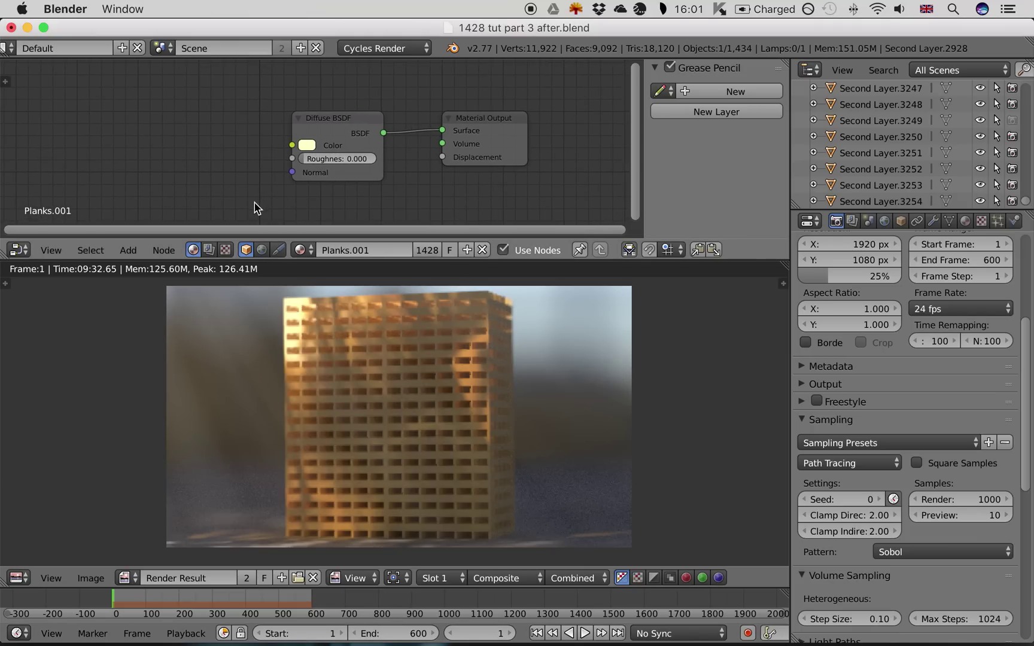
pyautogui.click(209, 251)
pyautogui.scroll(2, 251, 161)
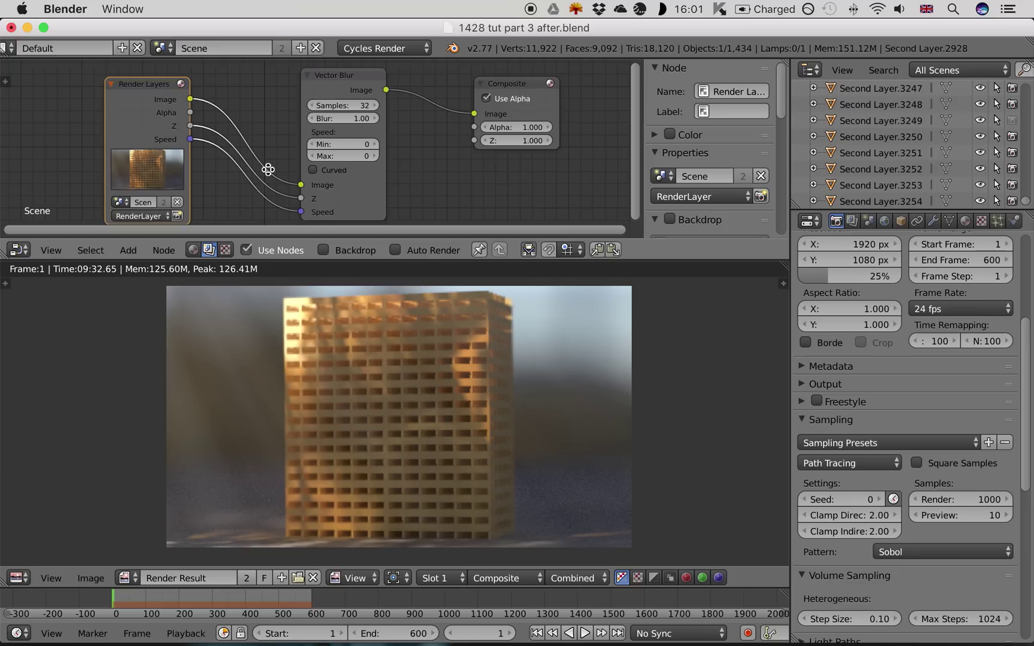
# Move the Vector Blur node left and the Composite node further right
pyautogui.moveTo(341, 84); pyautogui.dragTo(307, 81)
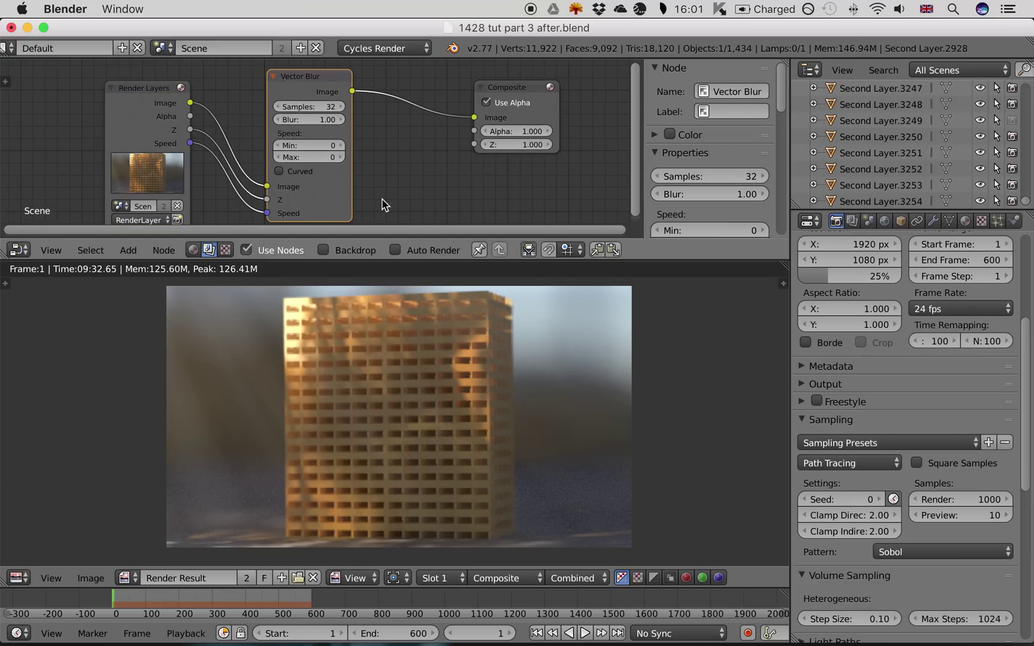
pyautogui.scroll(-2, 382, 145)
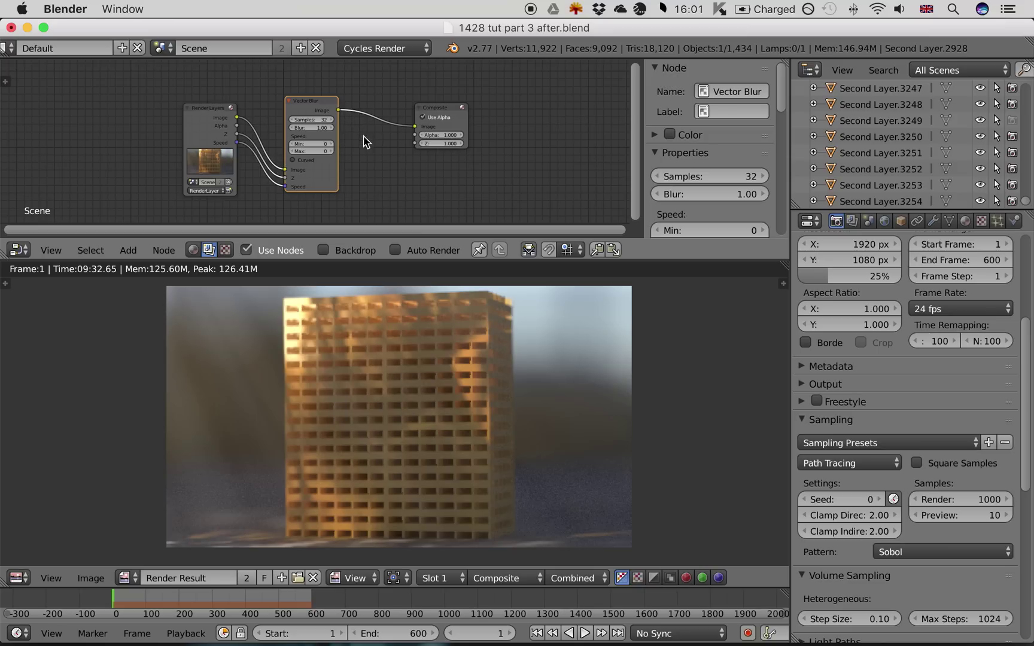
pyautogui.scroll(1, 364, 136)
pyautogui.click(409, 113)
pyautogui.moveTo(409, 110); pyautogui.dragTo(560, 88)
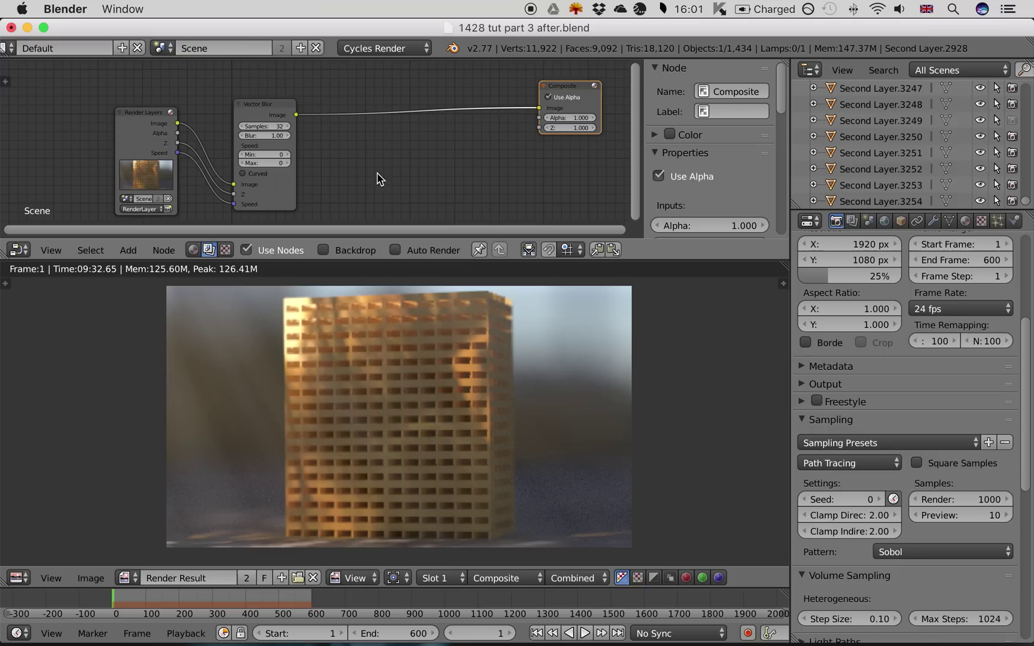
# Add a Bright/Contrast node on the link between Vector Blur and Composite
pyautogui.hotkey('shift', 'a')
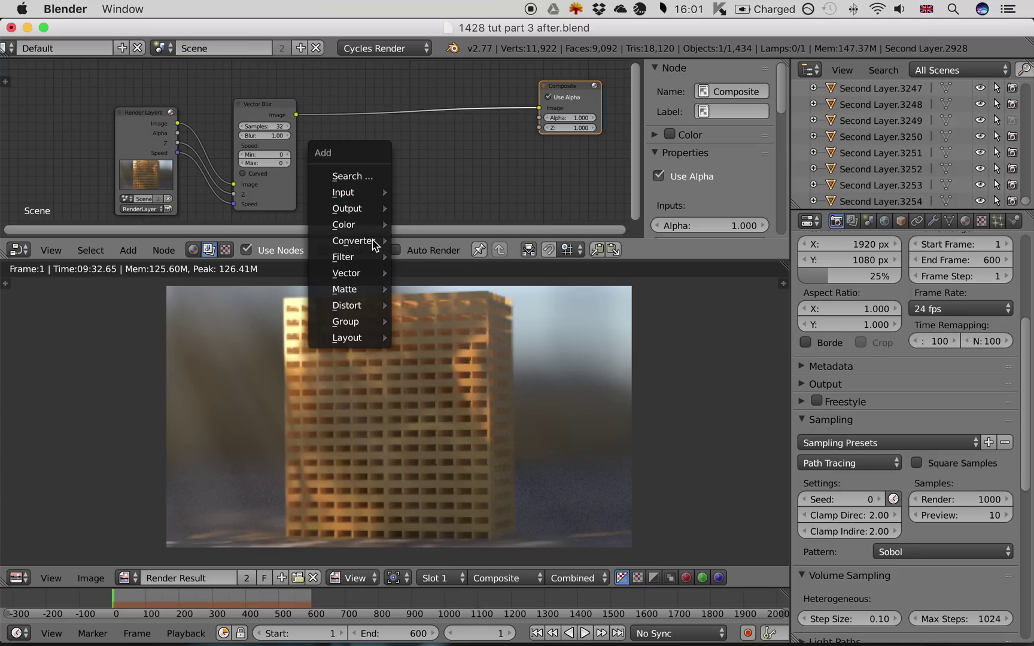
pyautogui.moveTo(372, 242)
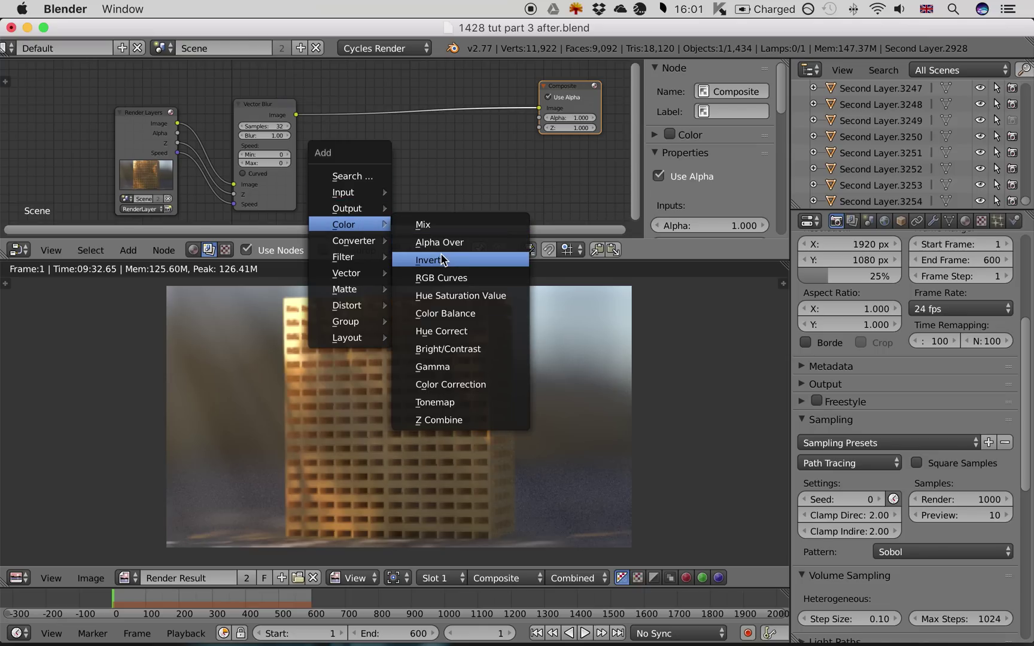
pyautogui.click(470, 349)
pyautogui.click(321, 100)
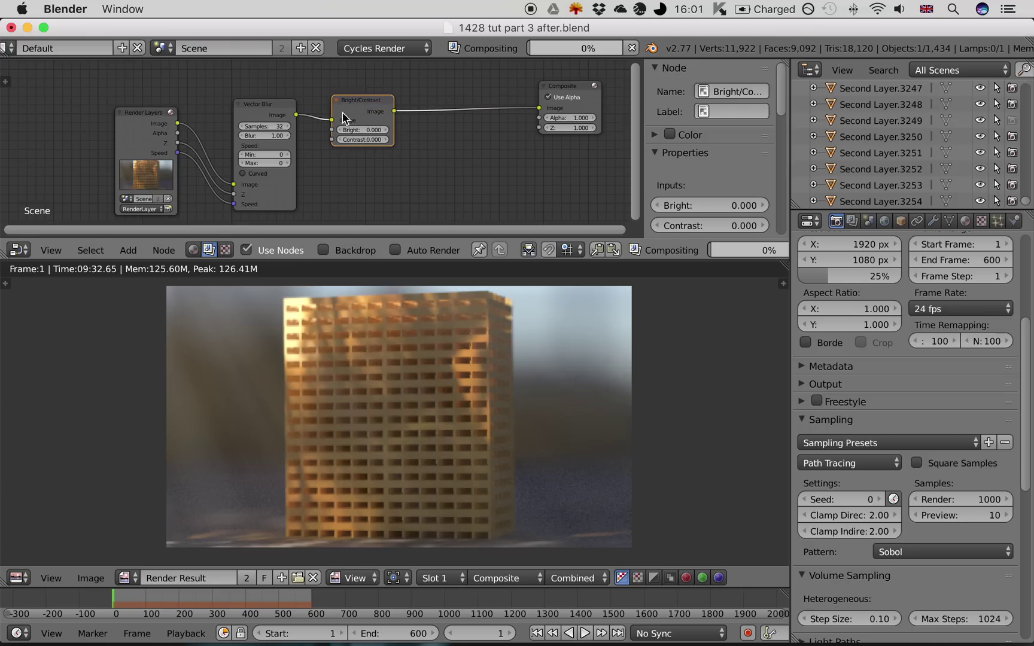
pyautogui.scroll(3, 419, 167)
# Set the Bright/Contrast node's Contrast to 2
pyautogui.click(410, 138)
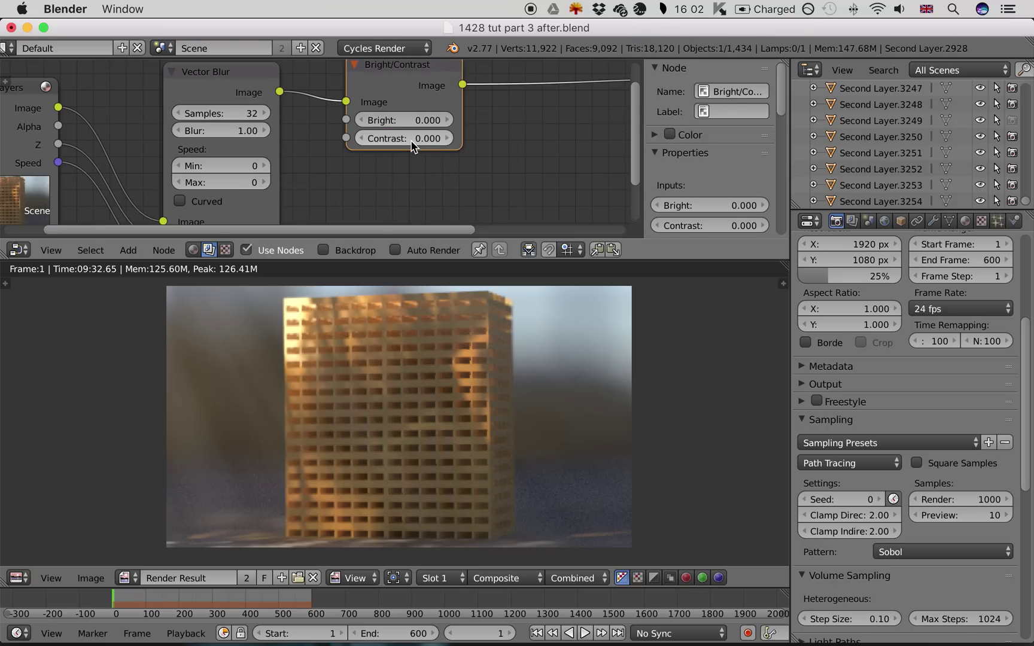
pyautogui.write('2')
pyautogui.press('Return')
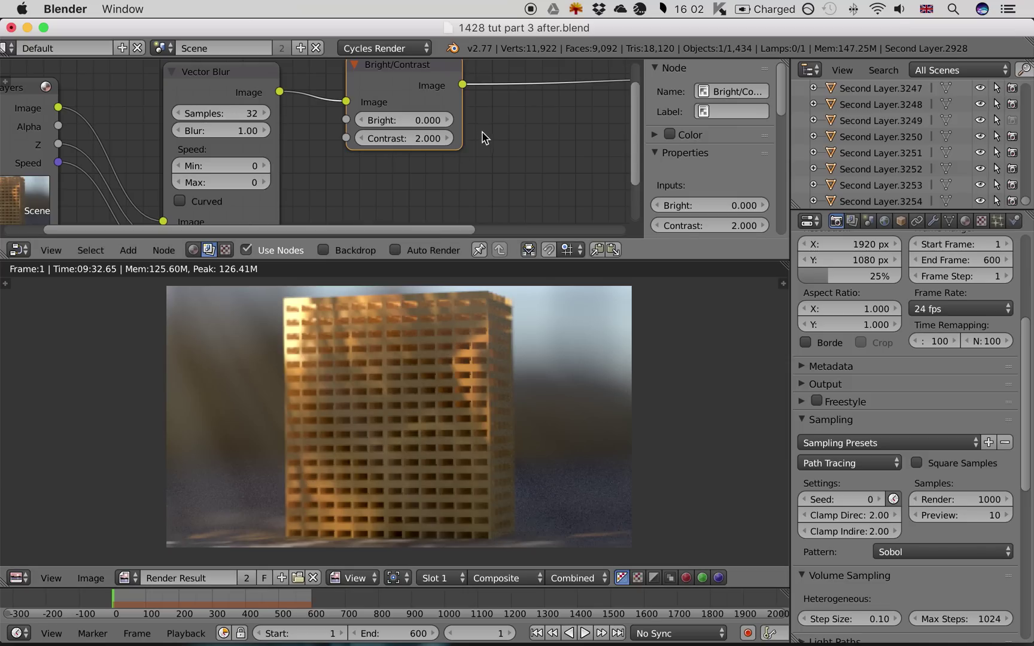
pyautogui.scroll(-3, 481, 131)
pyautogui.click(556, 91)
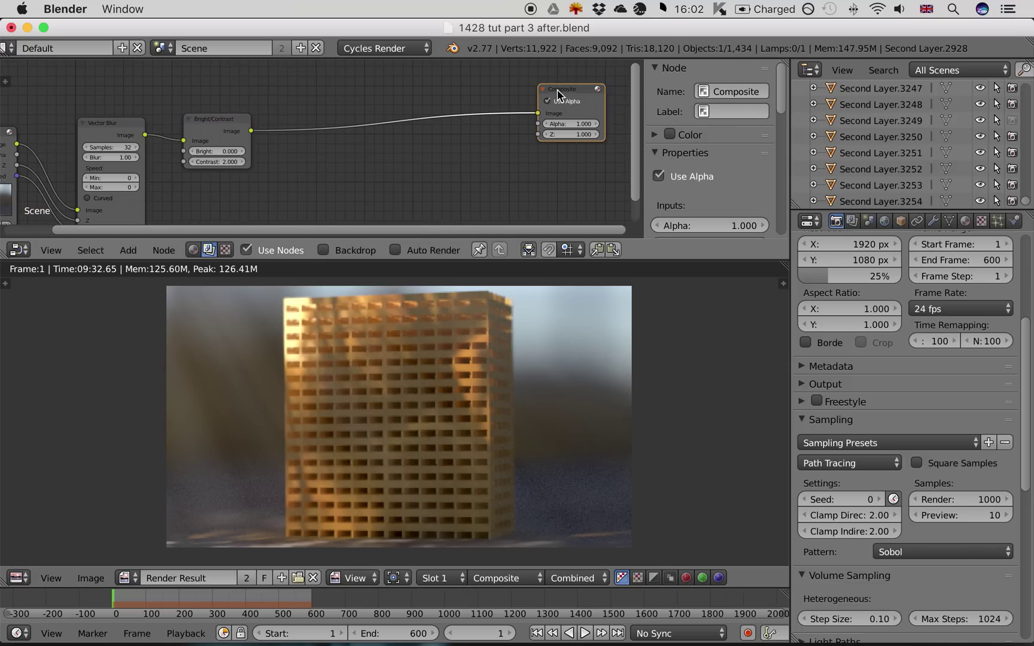
# Add an RGB Curves node on the link just before Composite
pyautogui.hotkey('shift', 'a')
pyautogui.moveTo(316, 173)
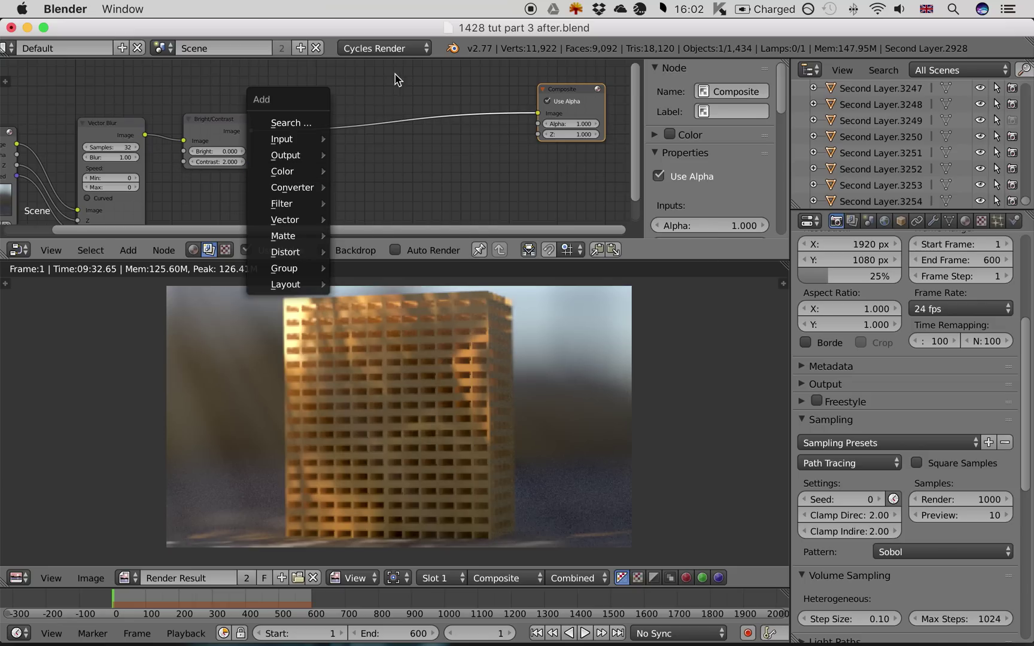
pyautogui.hotkey('shift', 'a')
pyautogui.moveTo(317, 149)
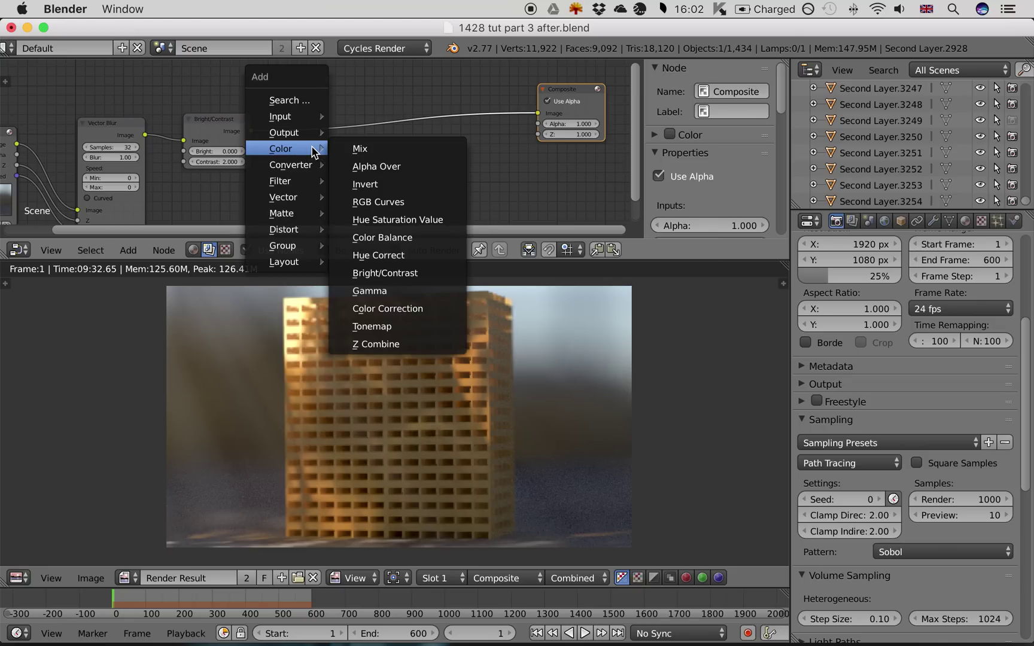
pyautogui.click(378, 202)
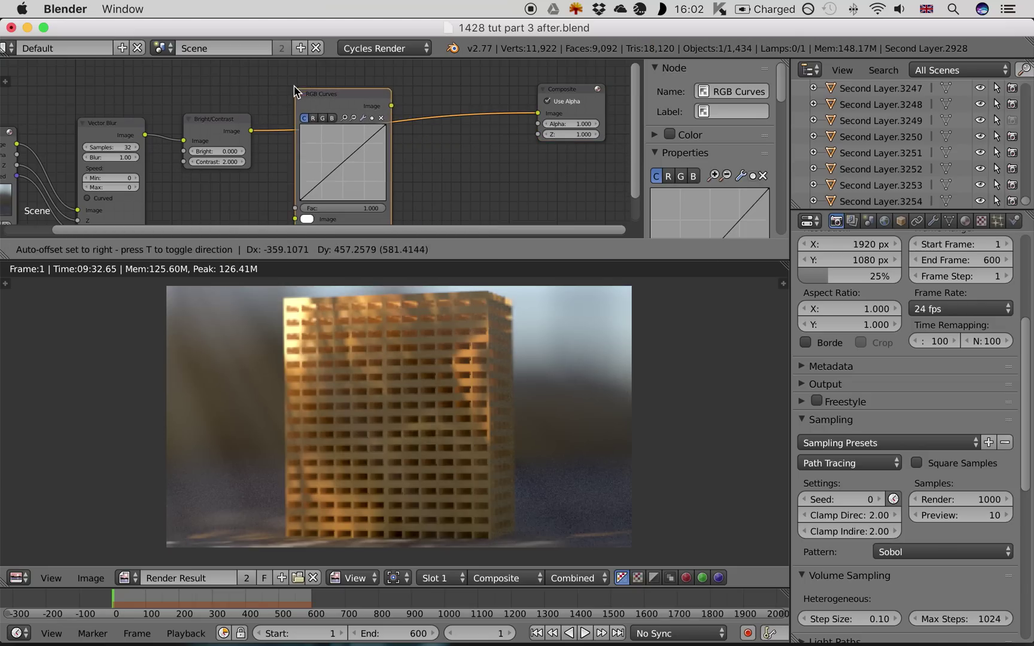
pyautogui.click(294, 232)
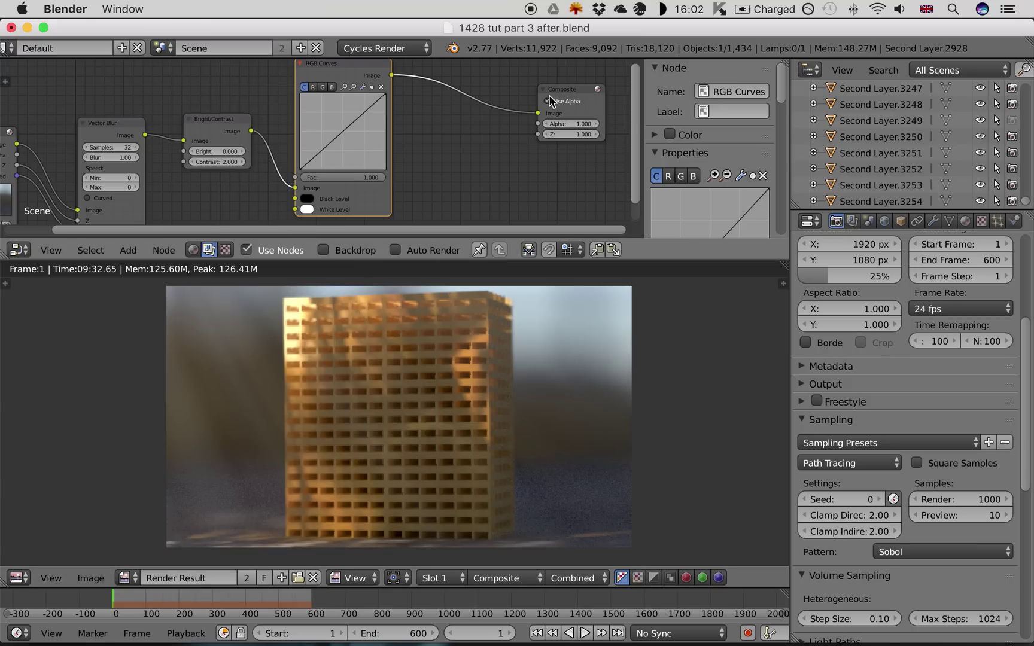
# Add a lowered shadow point and a raised midpoint to start an S-curve
pyautogui.scroll(1, 375, 110)
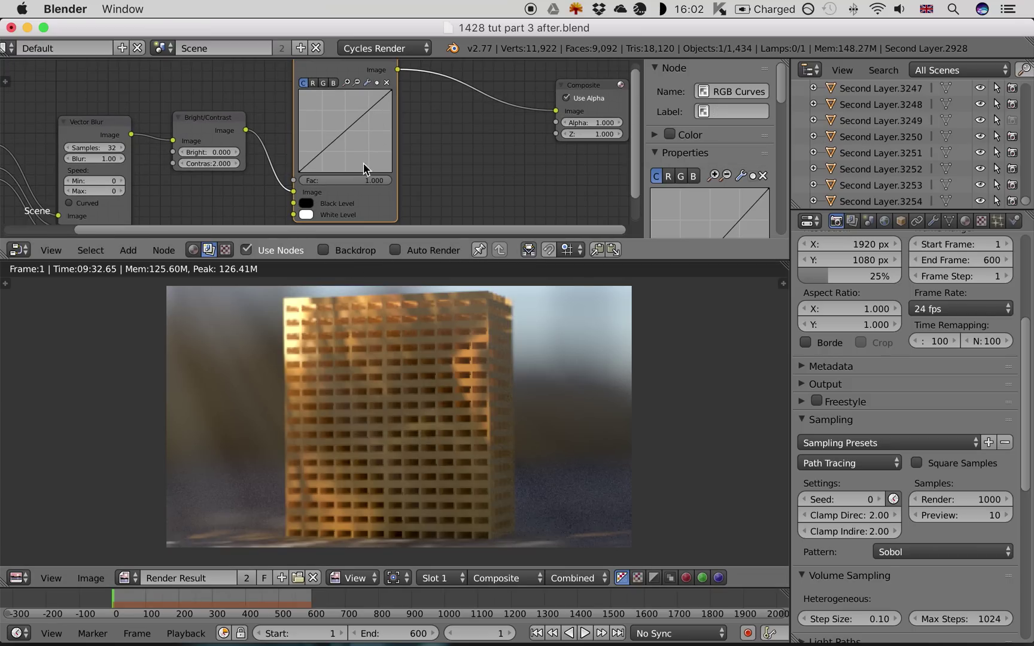
pyautogui.moveTo(359, 143); pyautogui.dragTo(371, 140, button='middle')
pyautogui.scroll(1, 377, 143)
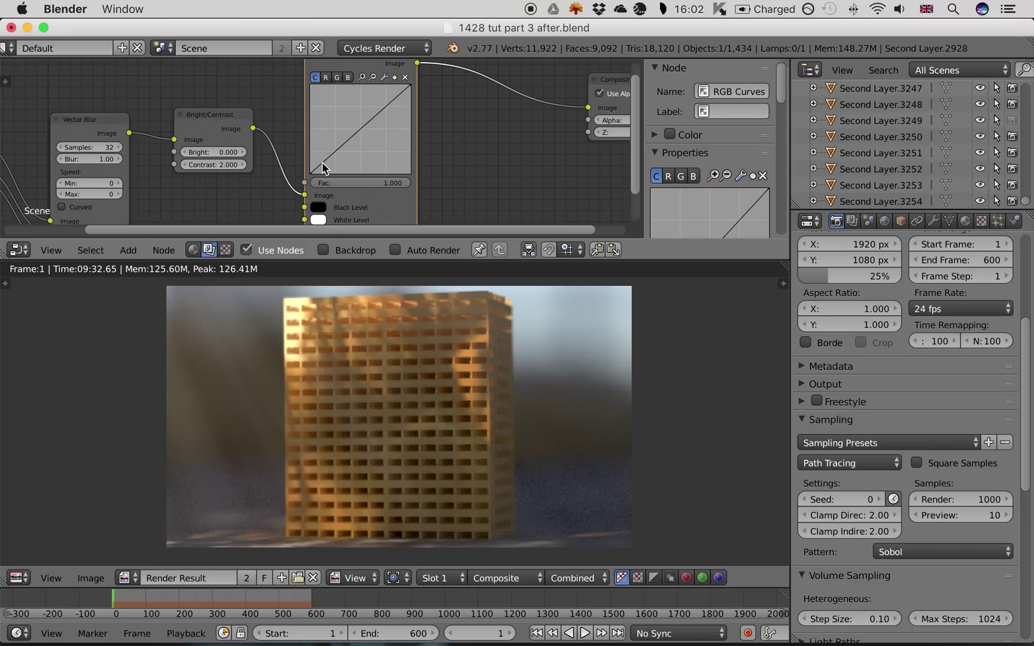
pyautogui.moveTo(322, 162); pyautogui.dragTo(326, 165)
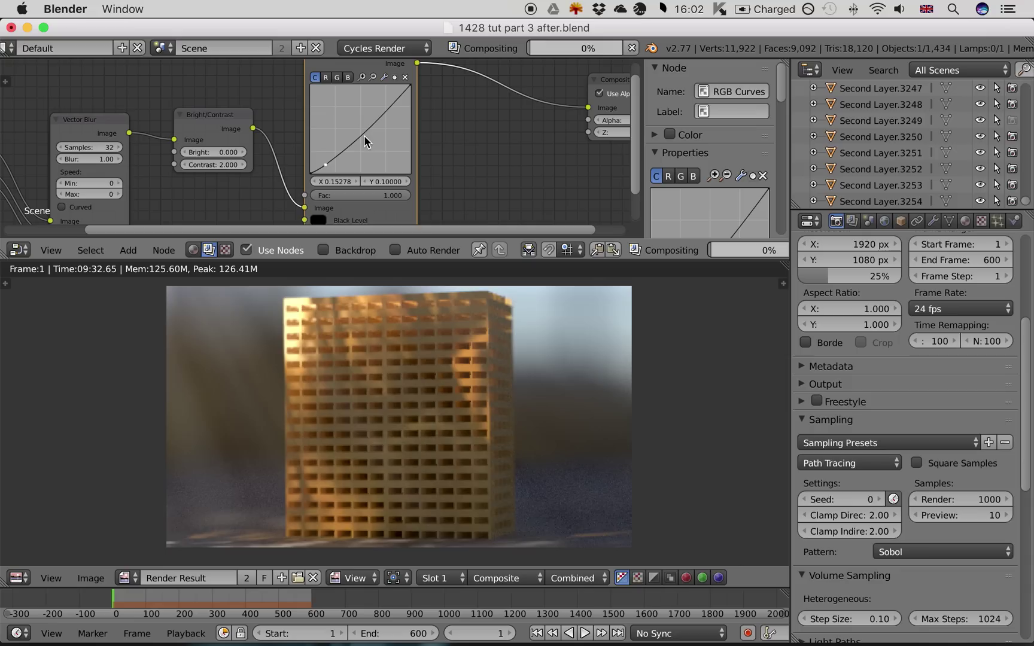
pyautogui.moveTo(363, 130); pyautogui.dragTo(359, 120)
pyautogui.scroll(1, 365, 150)
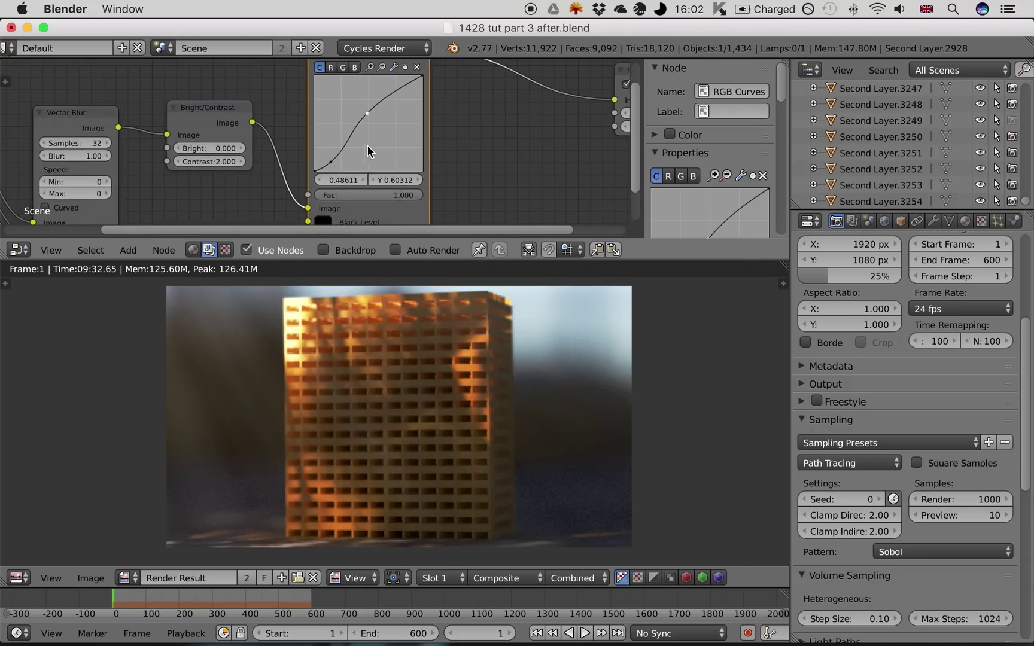
pyautogui.scroll(1, 332, 168)
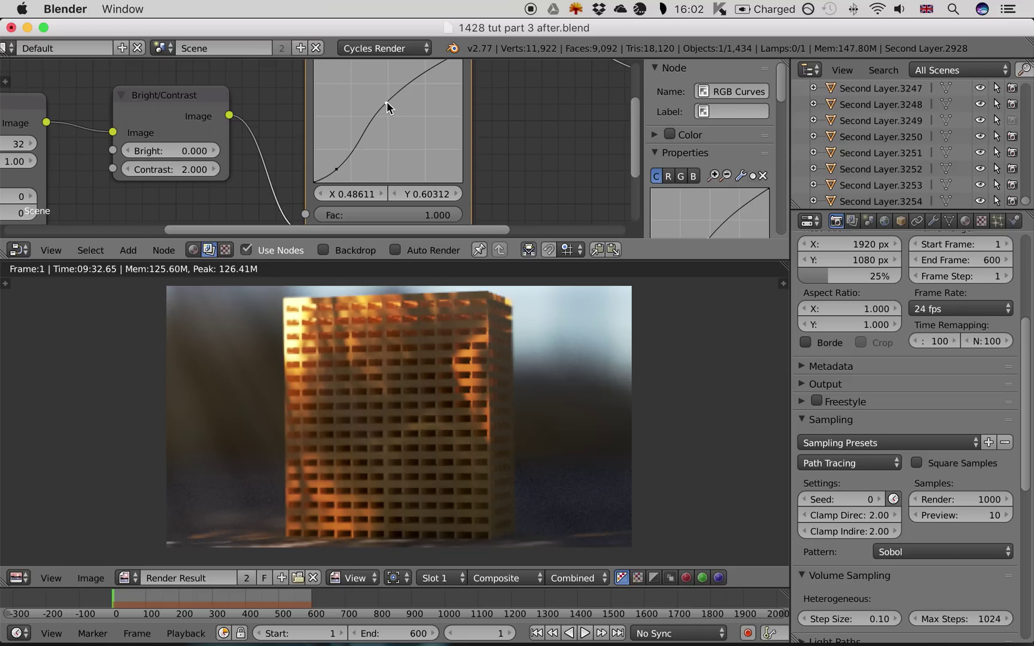
# Refine the shadow and highlight points, raising the curve through X 0.43333, Y 0.68125
pyautogui.moveTo(387, 103); pyautogui.dragTo(384, 111)
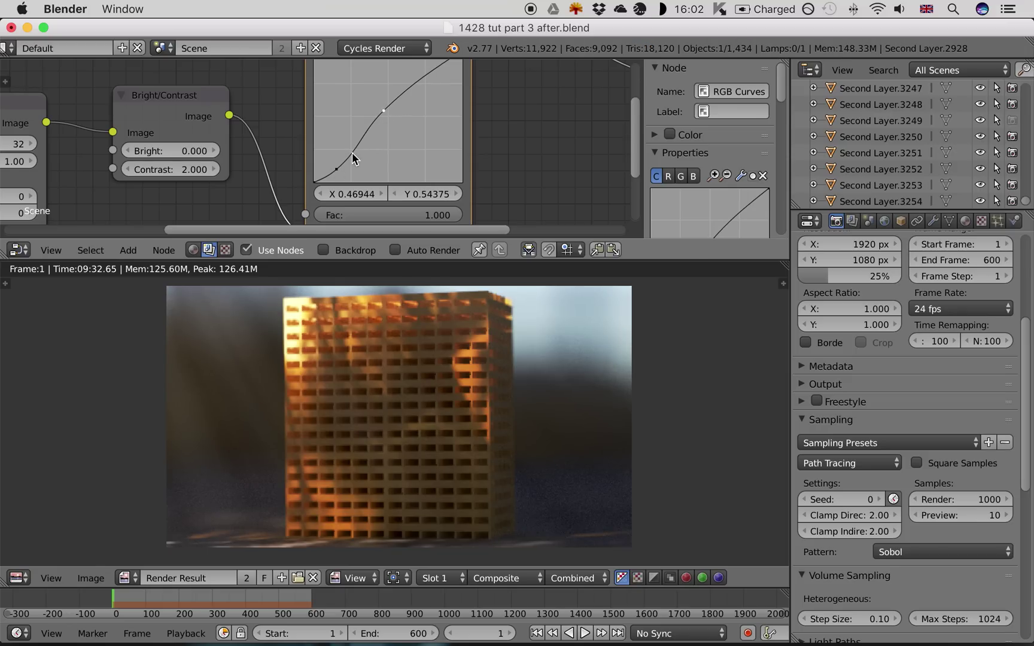
pyautogui.moveTo(339, 174); pyautogui.dragTo(330, 177)
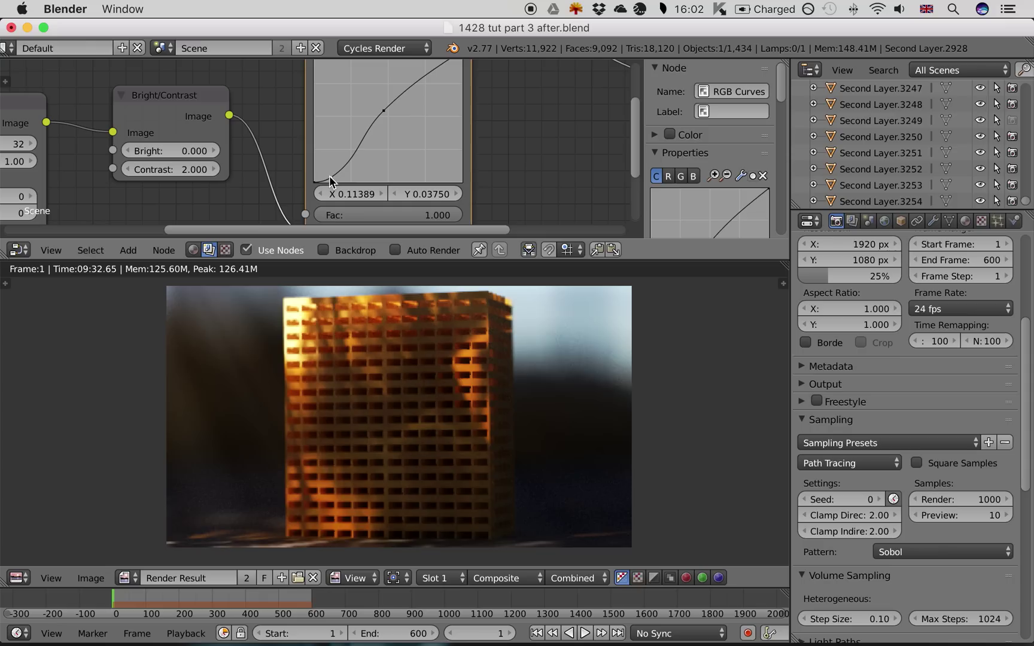
pyautogui.moveTo(331, 177); pyautogui.dragTo(329, 174)
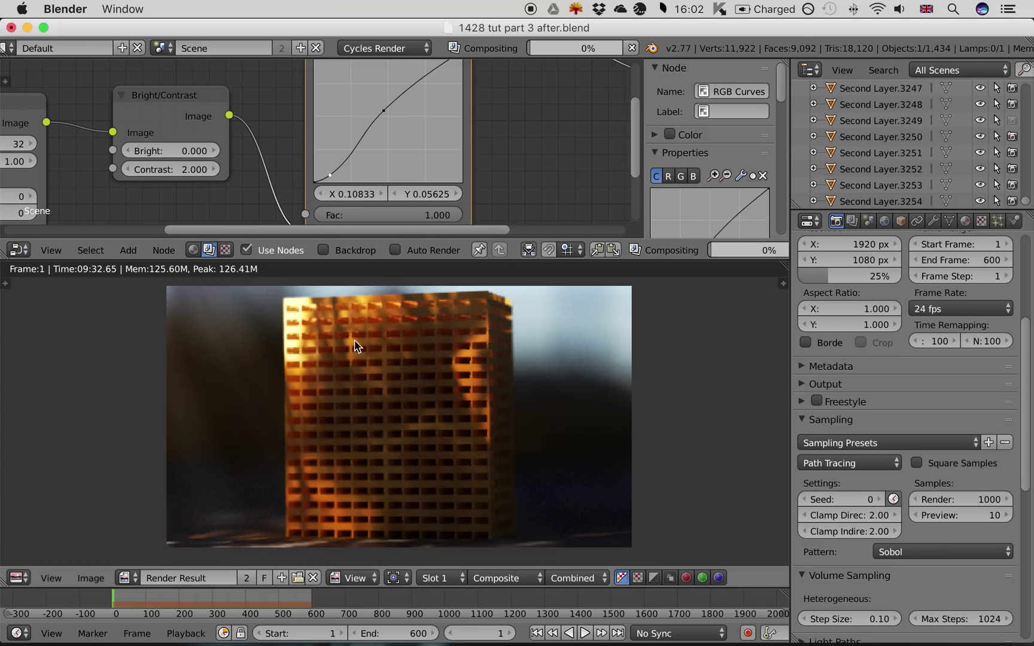
pyautogui.moveTo(383, 111); pyautogui.dragTo(372, 106)
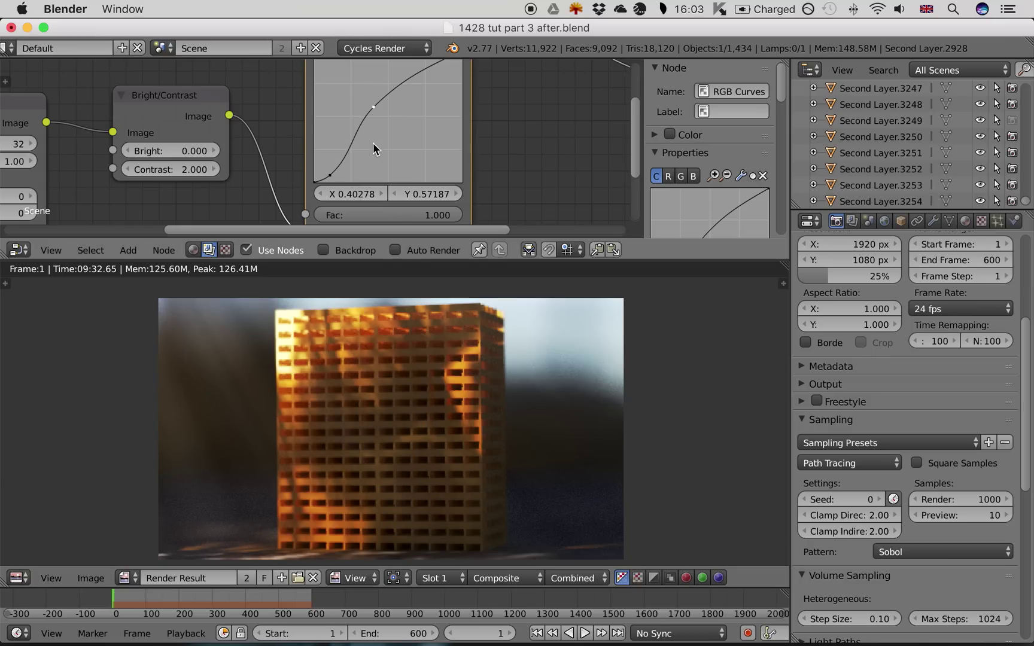
pyautogui.moveTo(376, 108); pyautogui.dragTo(392, 105)
pyautogui.scroll(-1, 393, 107)
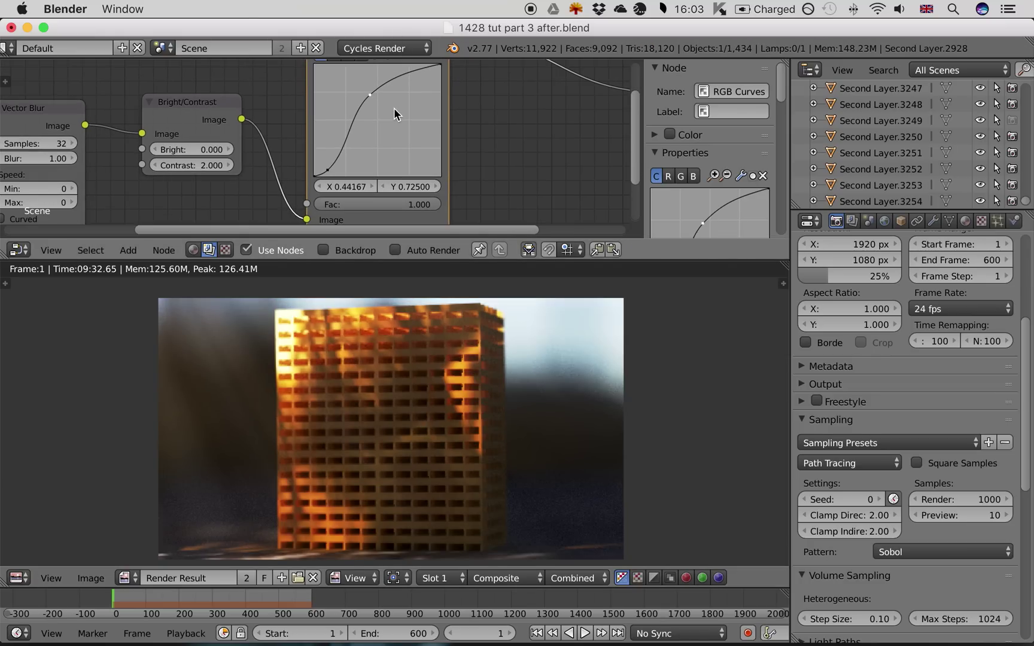
pyautogui.scroll(1, 358, 137)
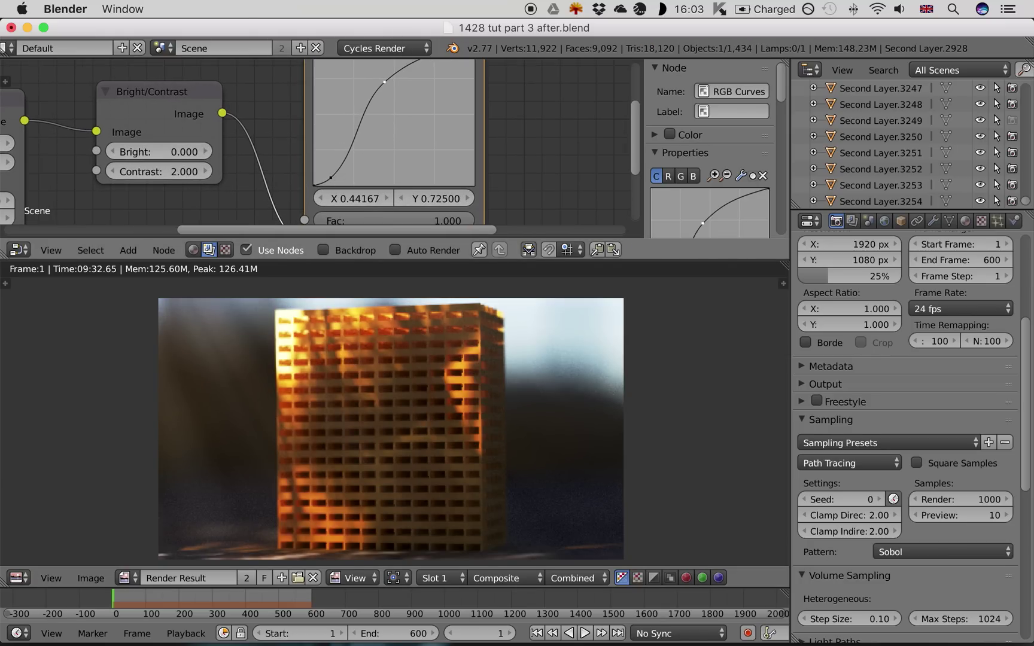
pyautogui.moveTo(328, 174); pyautogui.dragTo(322, 180)
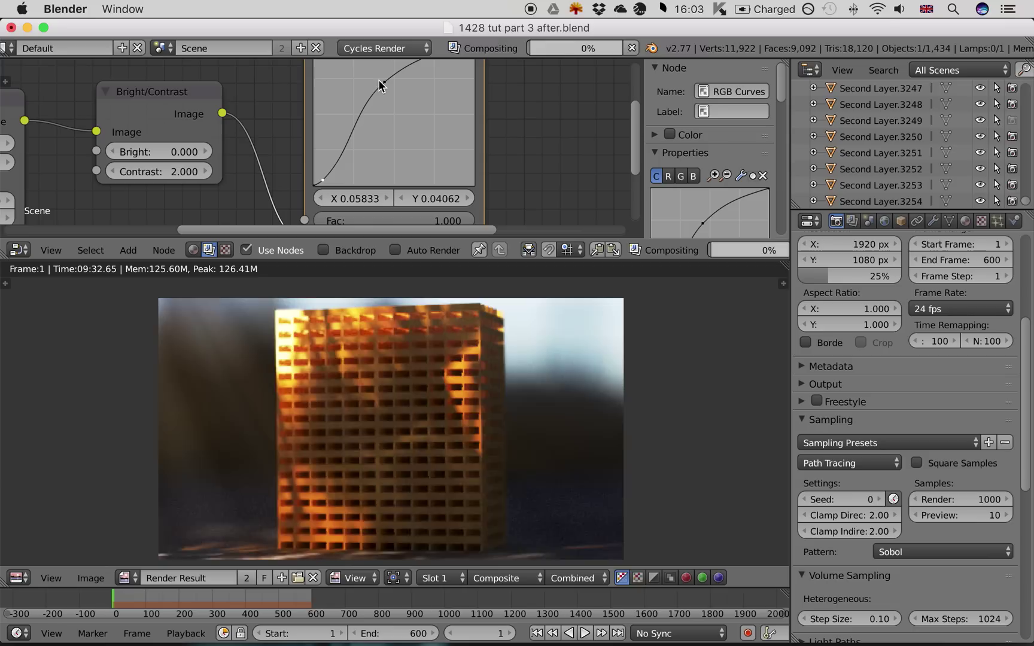
pyautogui.moveTo(384, 82); pyautogui.dragTo(382, 87)
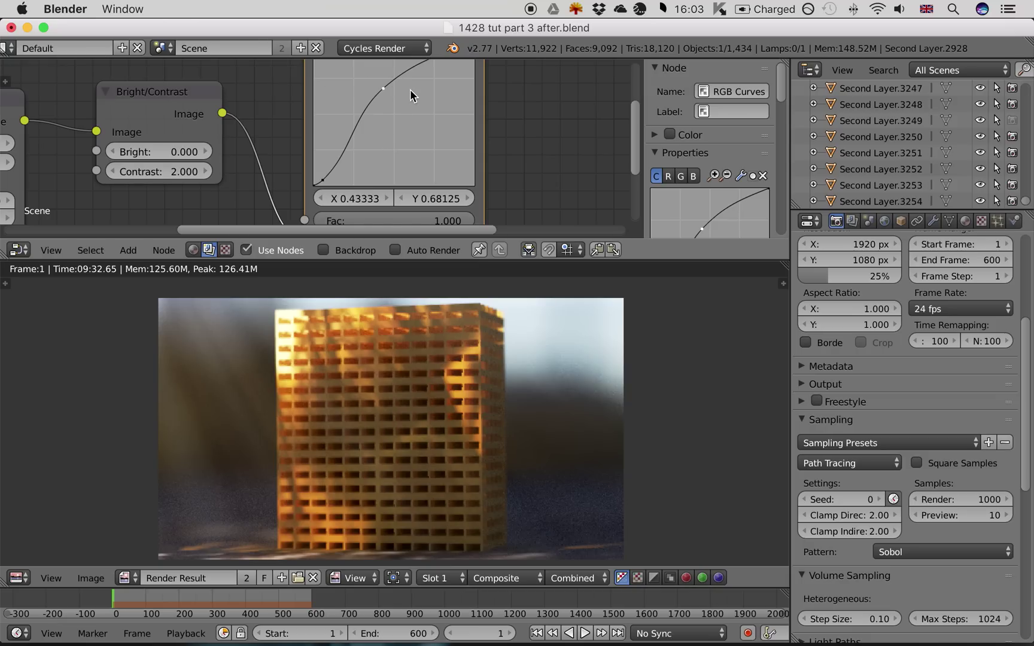
pyautogui.scroll(-2, 418, 108)
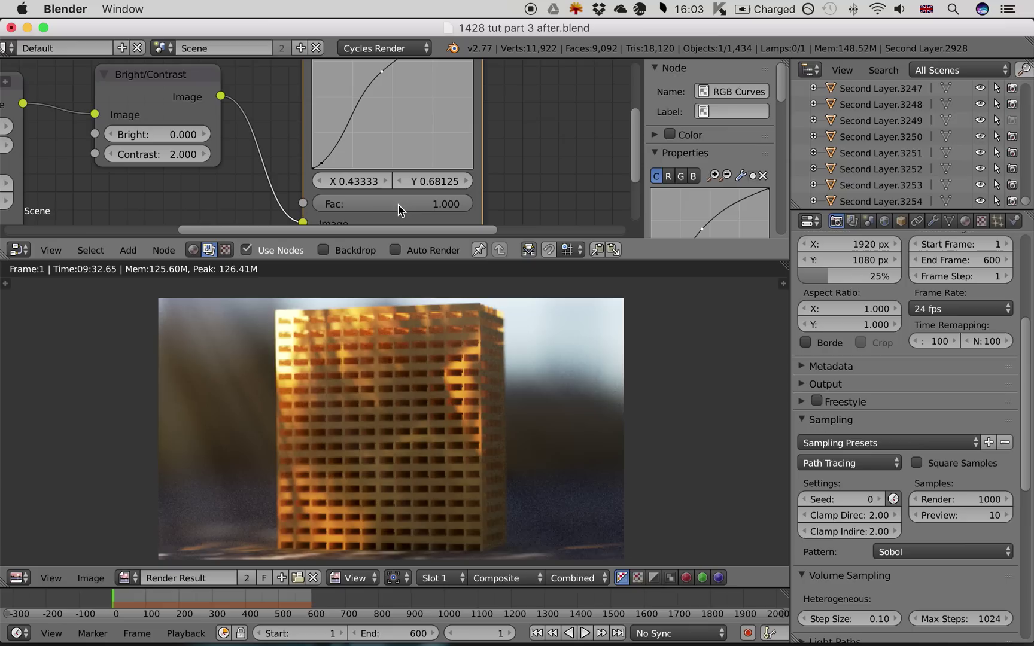
# Compare the RGB Curves Fac at 0 and full strength, then set it to 0.5
pyautogui.click(442, 204)
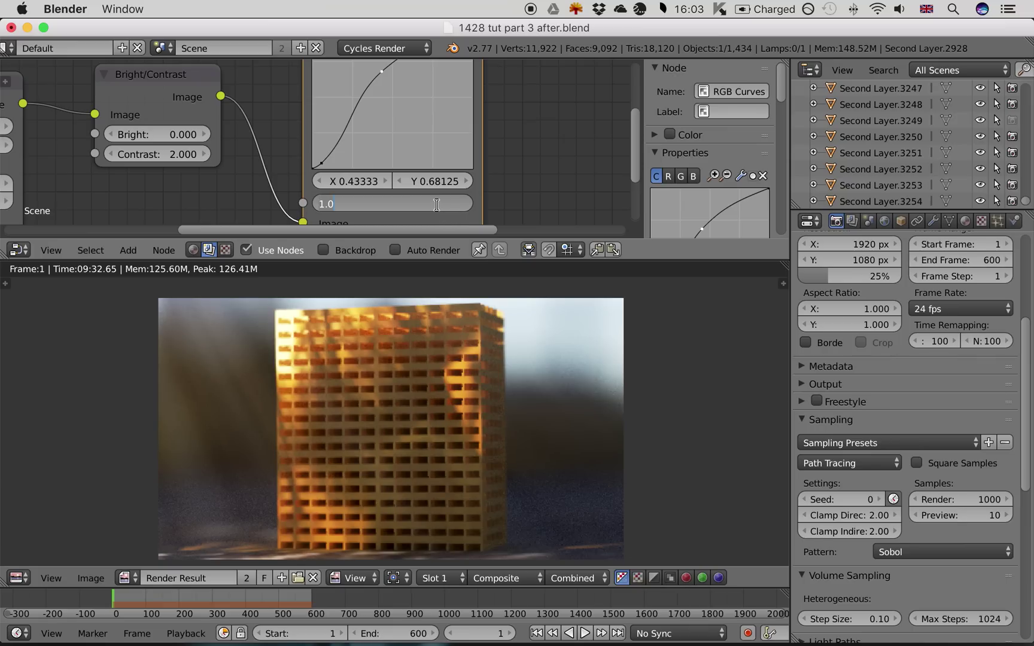
pyautogui.write('0')
pyautogui.press('Return')
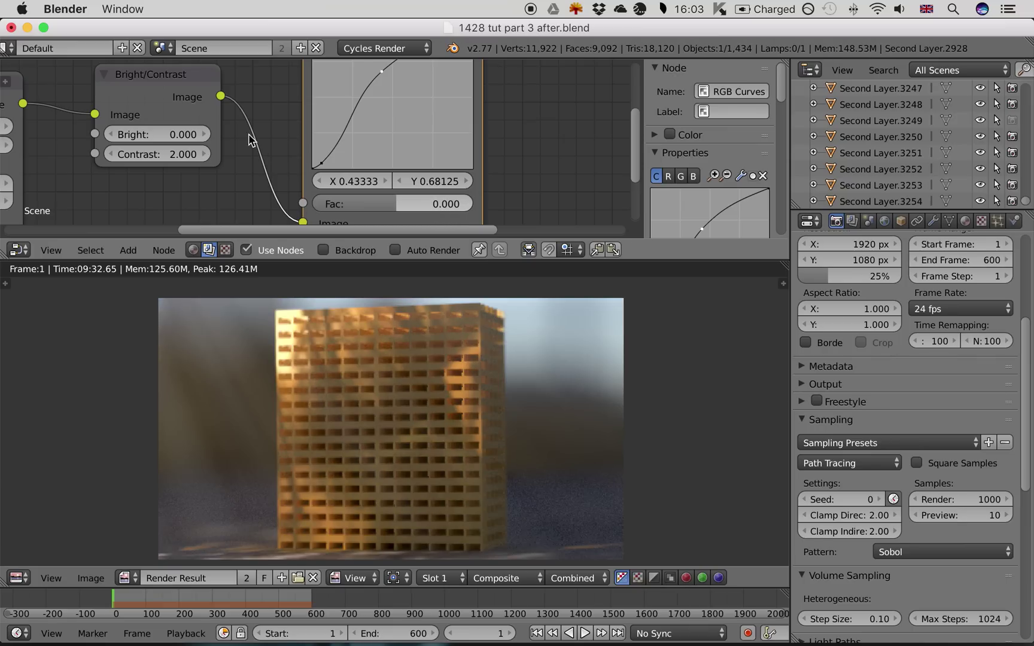
pyautogui.moveTo(415, 204); pyautogui.dragTo(476, 204)
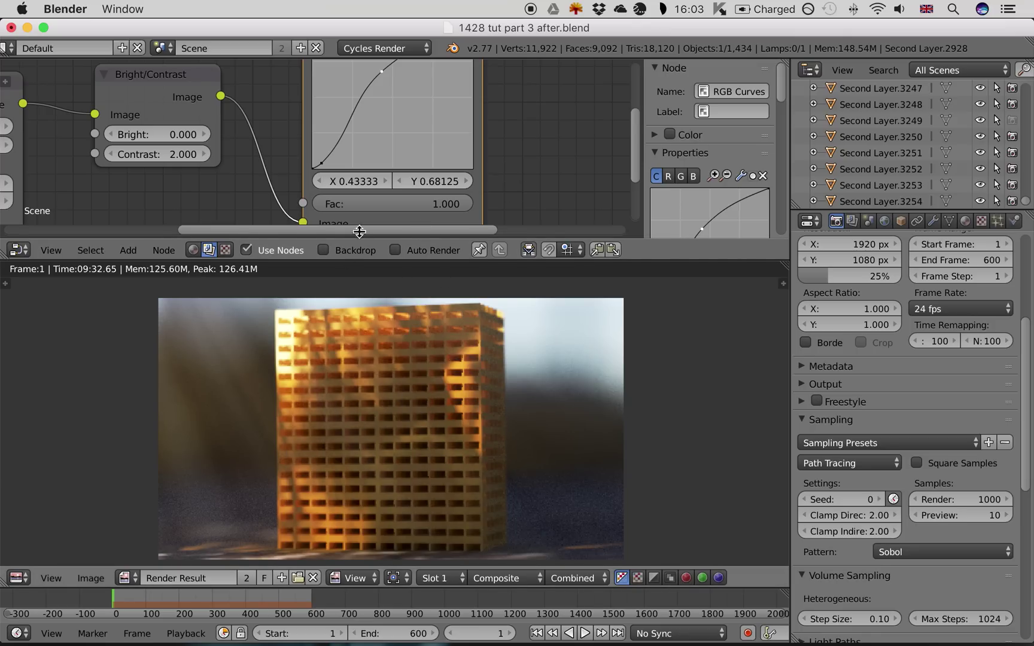
pyautogui.doubleClick(402, 203)
pyautogui.write('0.')
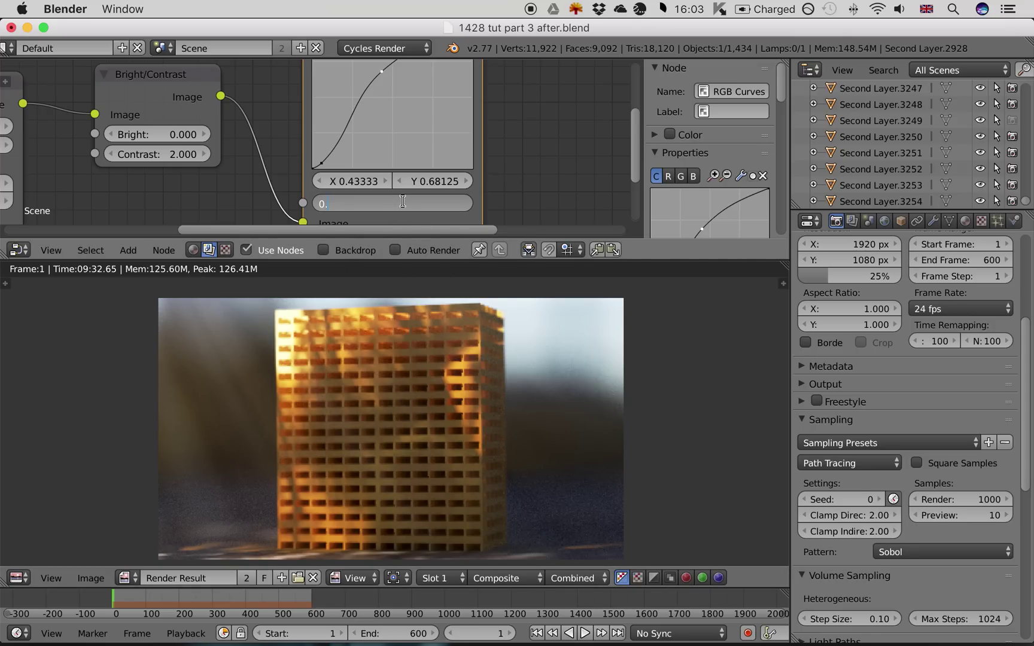
pyautogui.write('5')
pyautogui.press('Return')
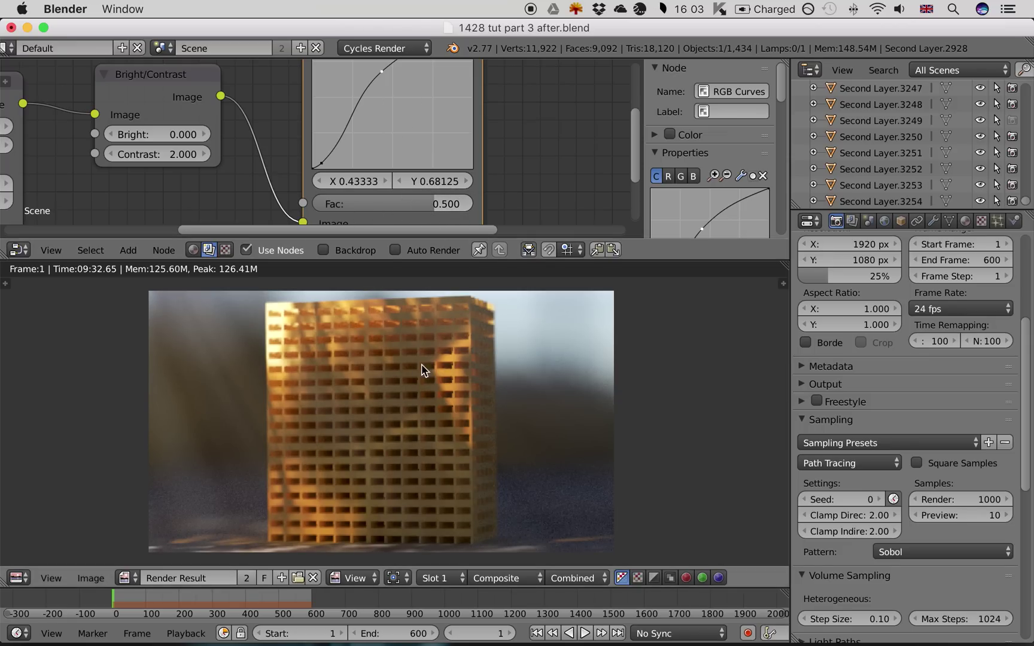
pyautogui.scroll(-2, 265, 174)
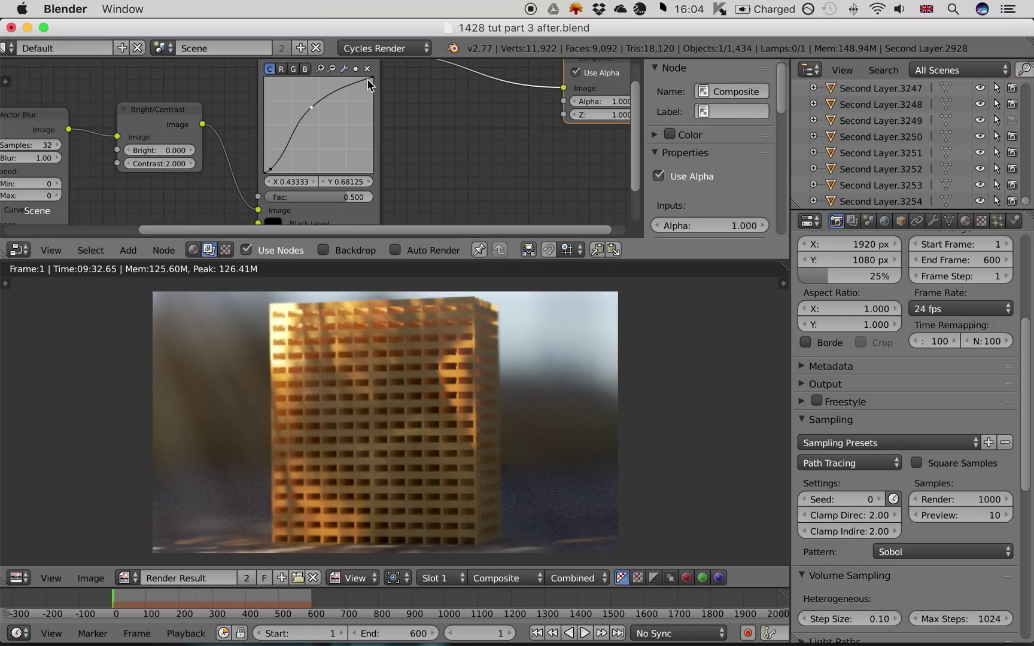
# On the red channel curve, lift the bottom-left shadow point slightly
pyautogui.click(282, 69)
pyautogui.scroll(5, 323, 151)
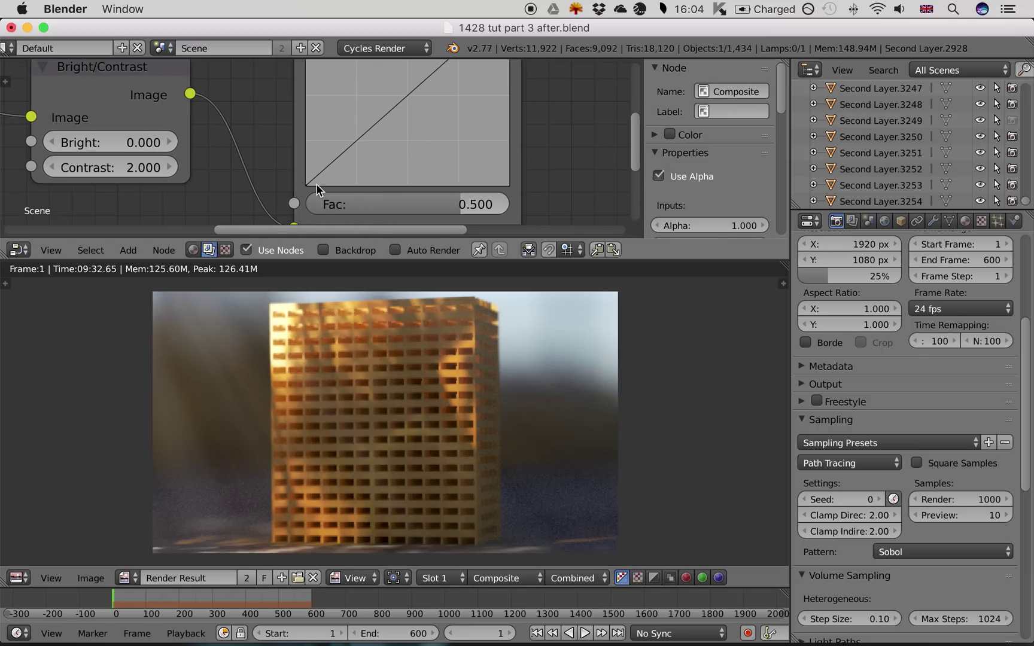
pyautogui.moveTo(307, 184); pyautogui.dragTo(305, 182)
pyautogui.scroll(-2, 335, 167)
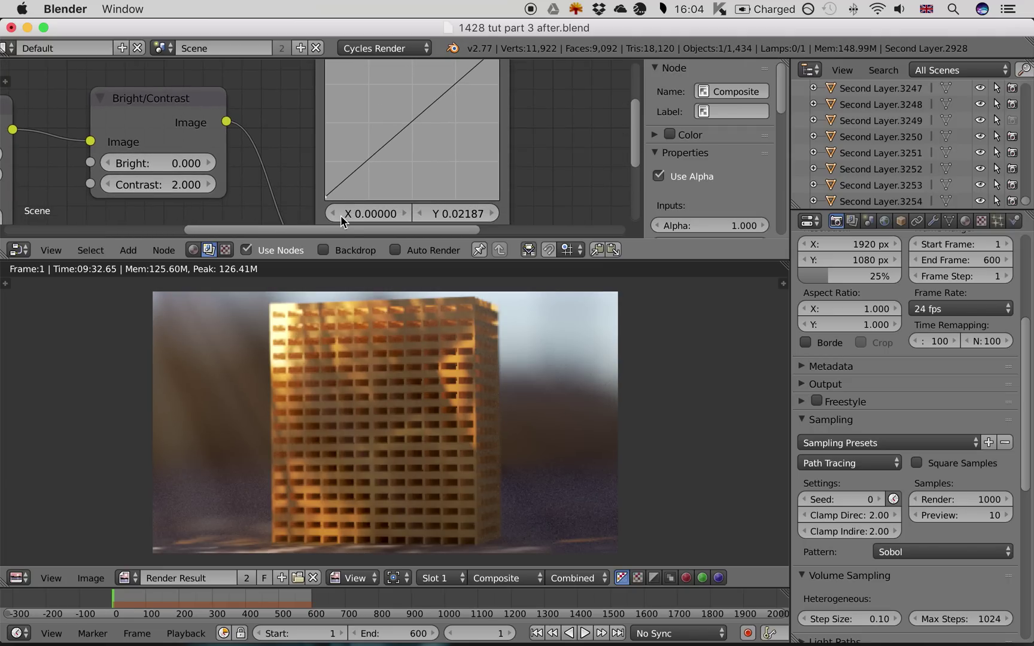
pyautogui.scroll(1, 341, 220)
pyautogui.scroll(-1, 396, 125)
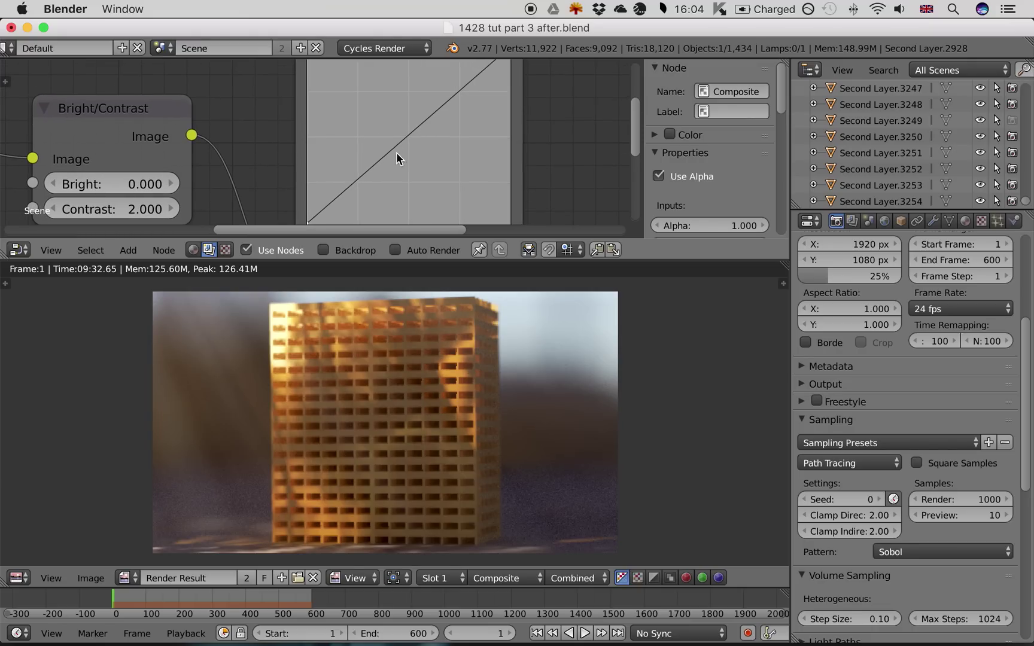
pyautogui.scroll(-2, 369, 162)
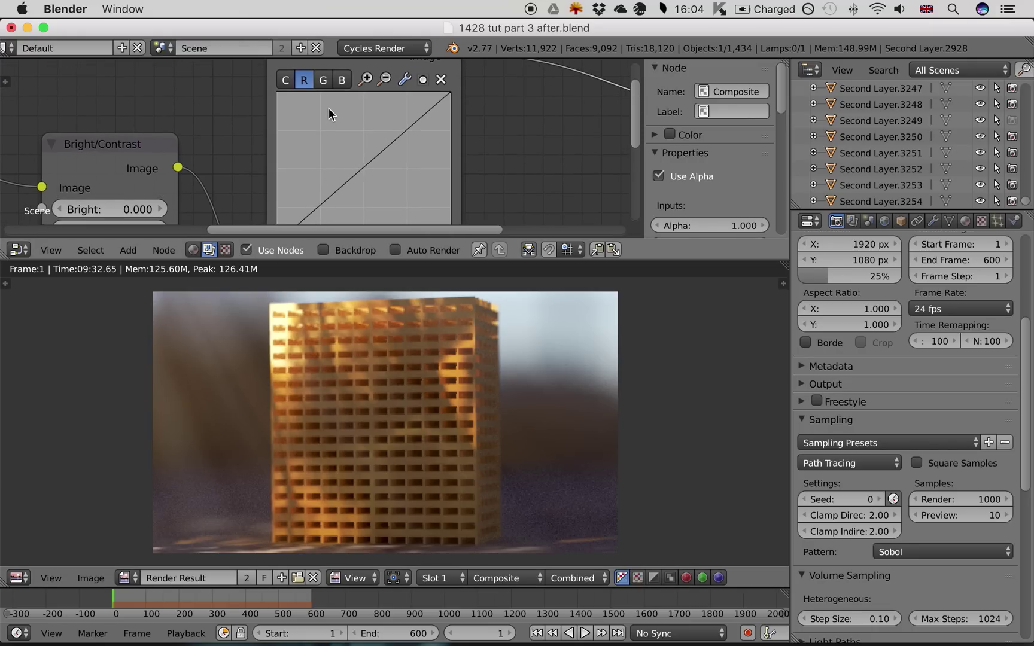
pyautogui.scroll(4, 367, 143)
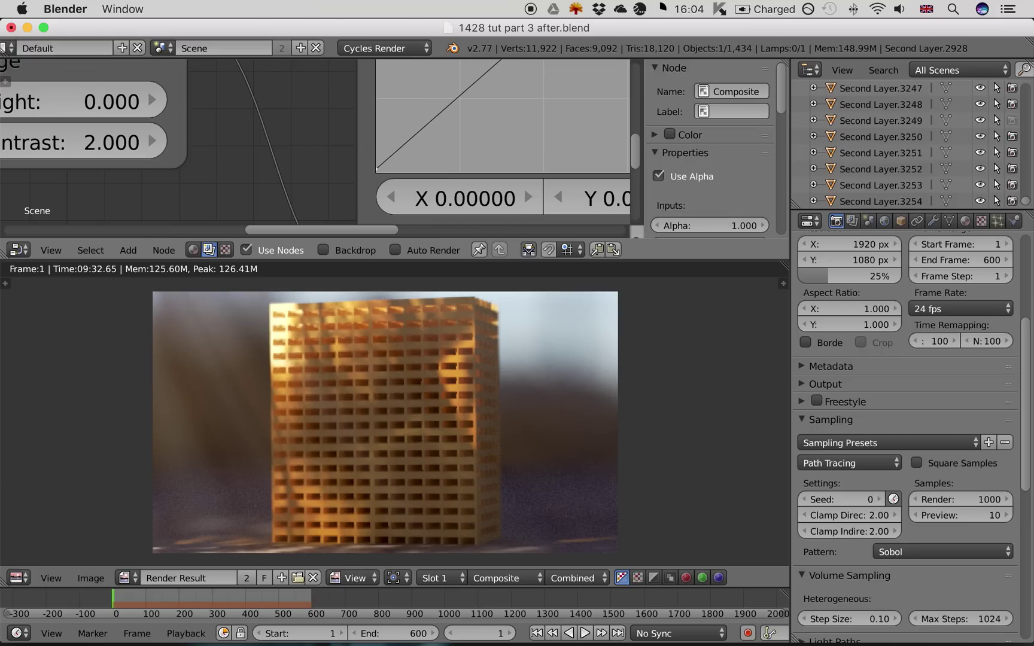
pyautogui.click(375, 170)
pyautogui.moveTo(382, 166)
pyautogui.mouseDown(button='middle')
pyautogui.moveTo(455, 111)
pyautogui.moveTo(367, 173)
pyautogui.mouseUp(button='middle')
pyautogui.scroll(2, 368, 155)
# Pull the blue curve's top-right highlight point left along the top edge
pyautogui.scroll(-5, 369, 148)
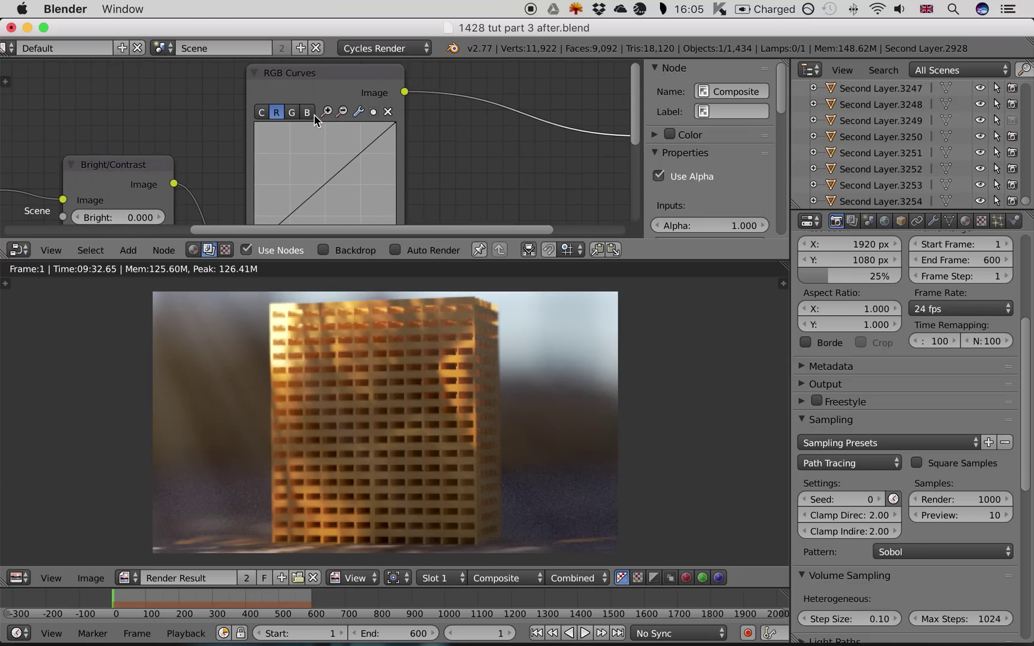
pyautogui.scroll(3, 336, 115)
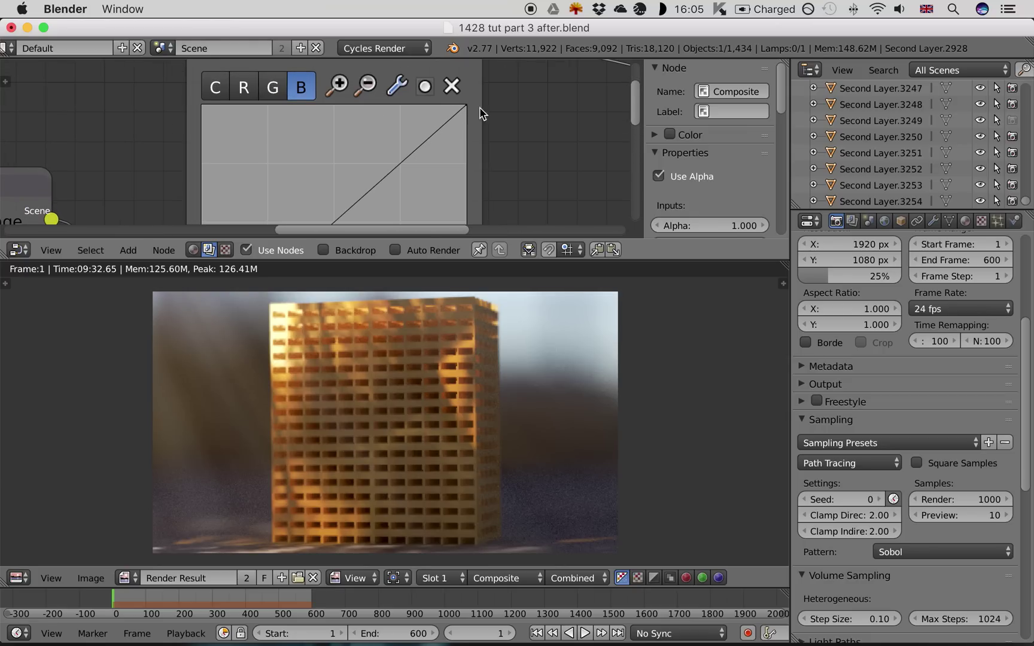
pyautogui.scroll(1, 481, 113)
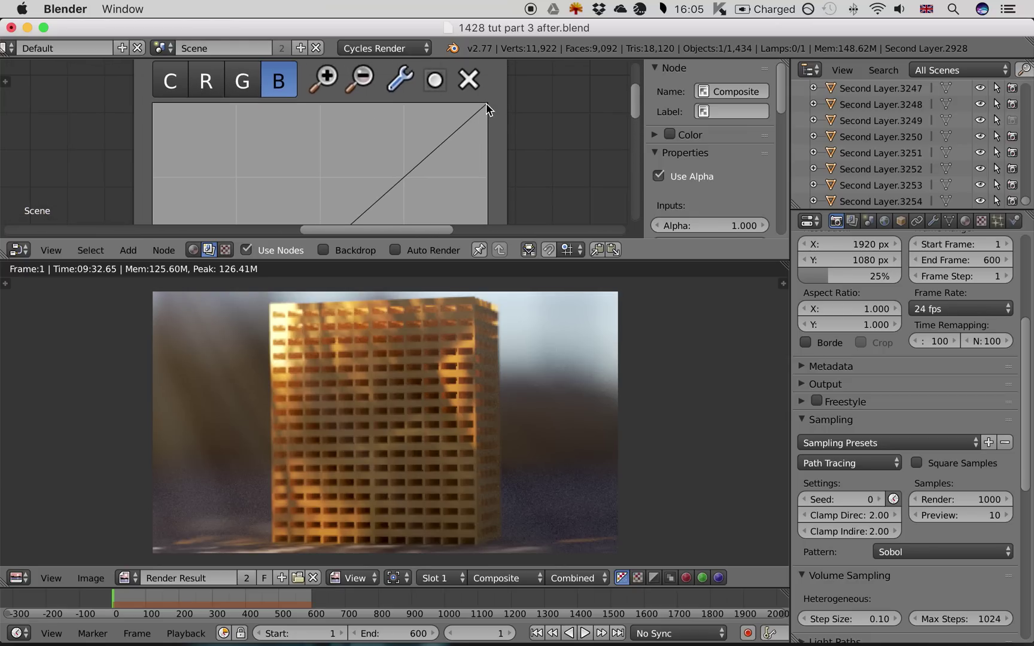
pyautogui.click(485, 104)
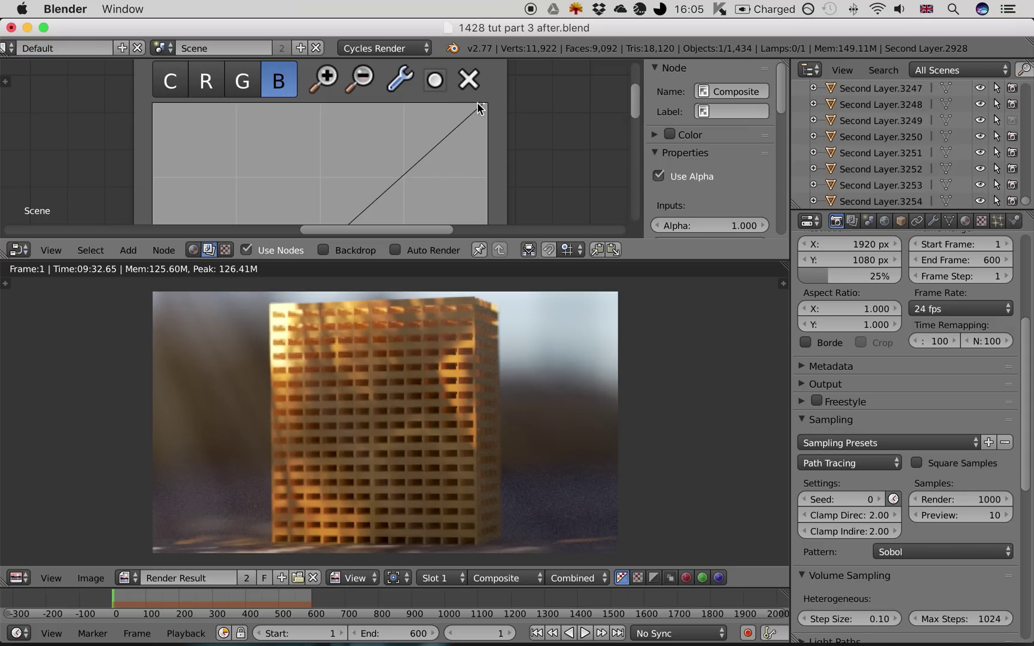
pyautogui.moveTo(481, 103); pyautogui.dragTo(434, 101)
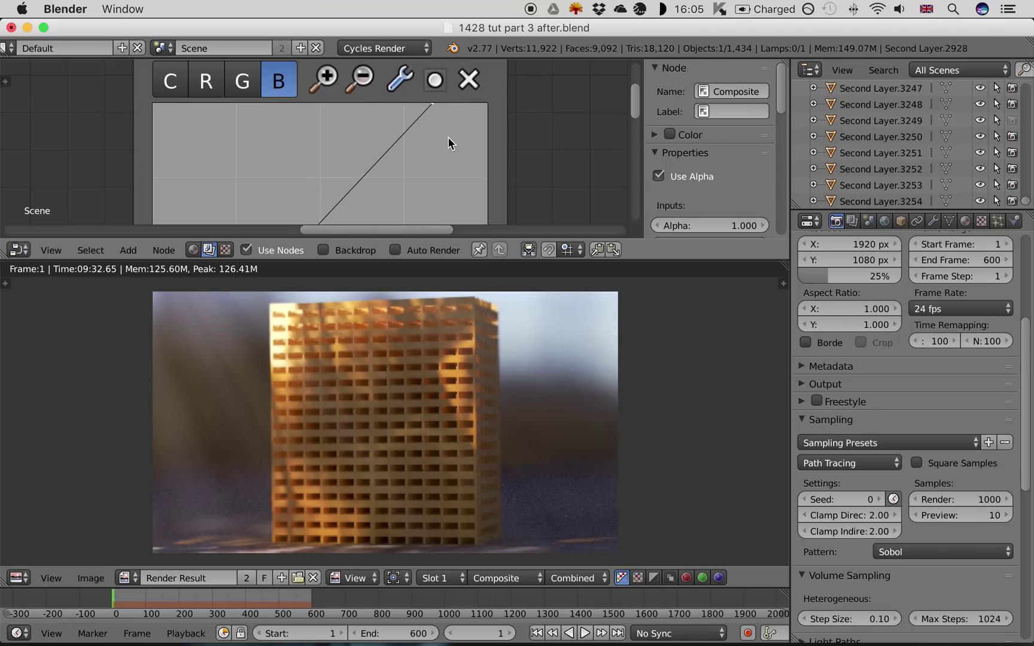
pyautogui.scroll(-1, 450, 152)
pyautogui.scroll(-1, 436, 336)
pyautogui.scroll(-2, 429, 409)
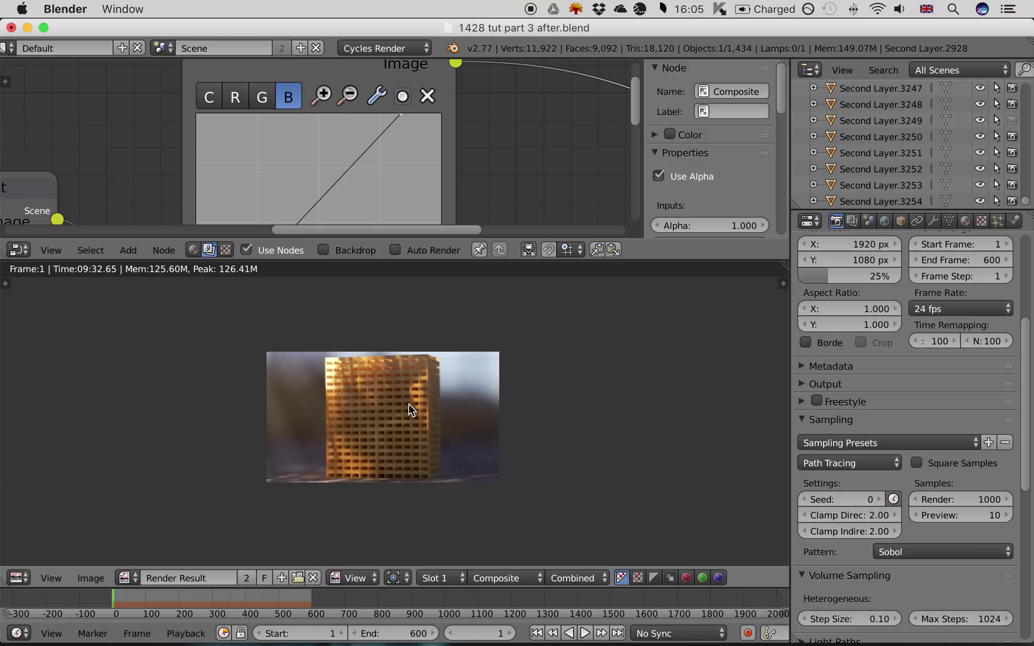
pyautogui.scroll(2, 411, 411)
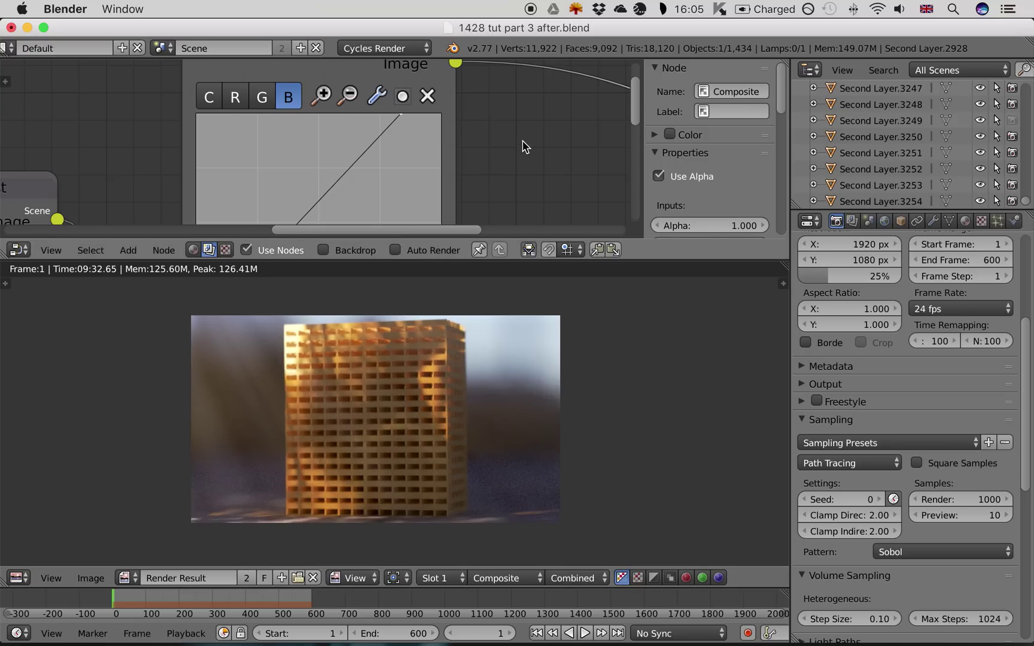
# Add a Glare node on the link between RGB Curves and Composite
pyautogui.scroll(-5, 518, 138)
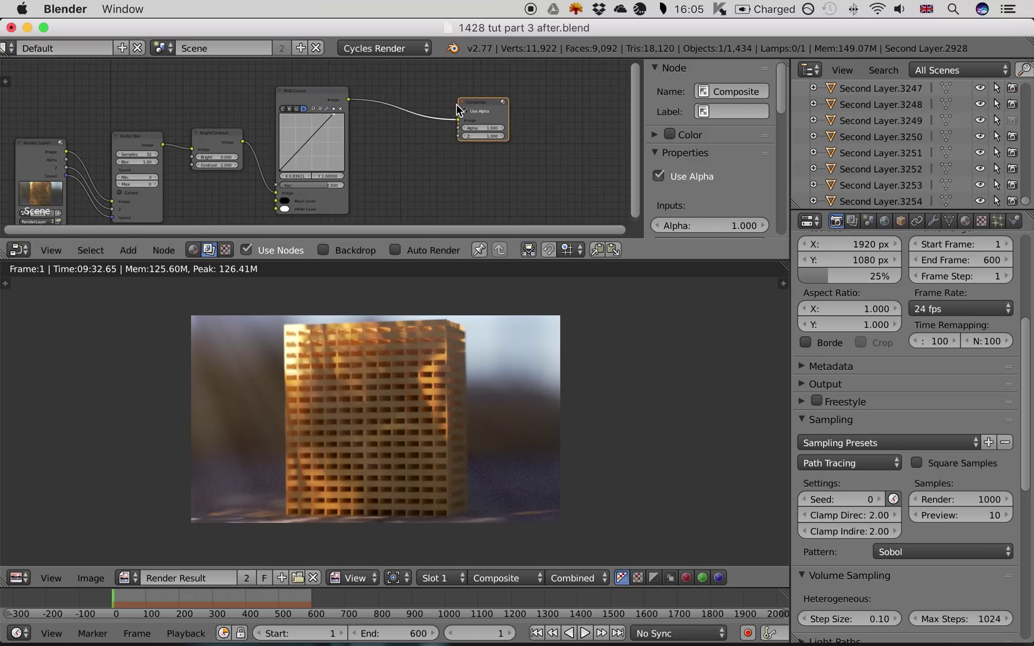
pyautogui.scroll(1, 427, 134)
pyautogui.hotkey('shift', 'a')
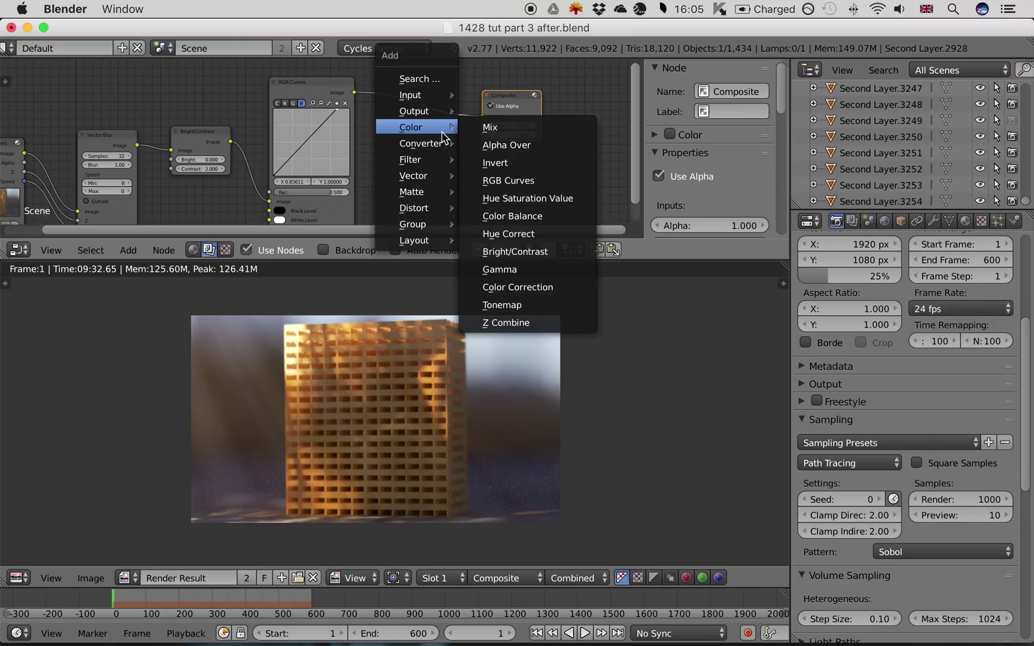
pyautogui.moveTo(439, 160)
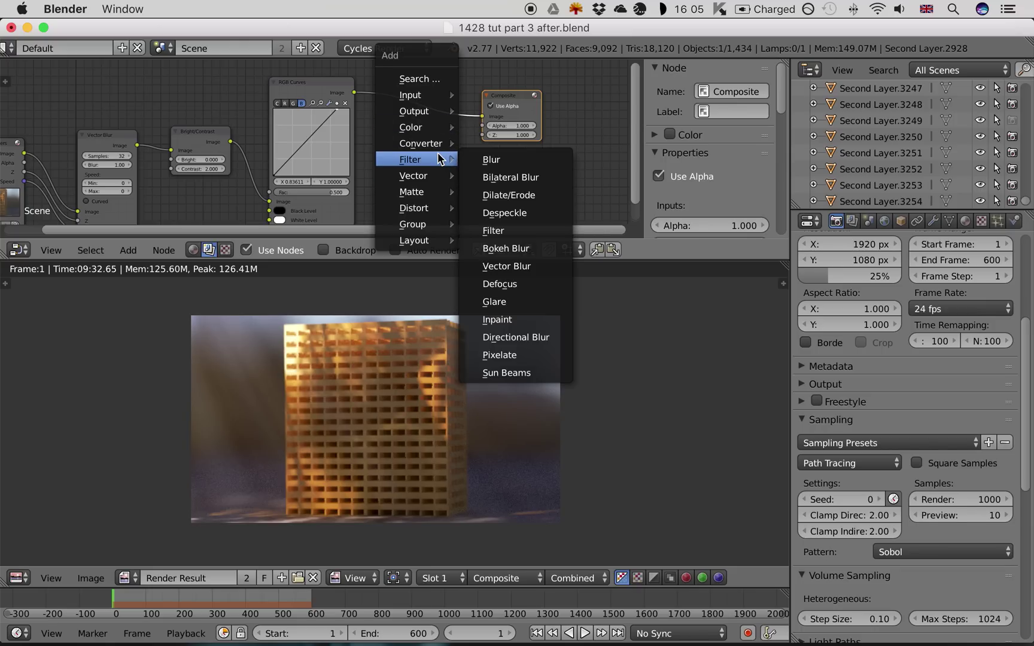
pyautogui.click(510, 301)
pyautogui.click(401, 71)
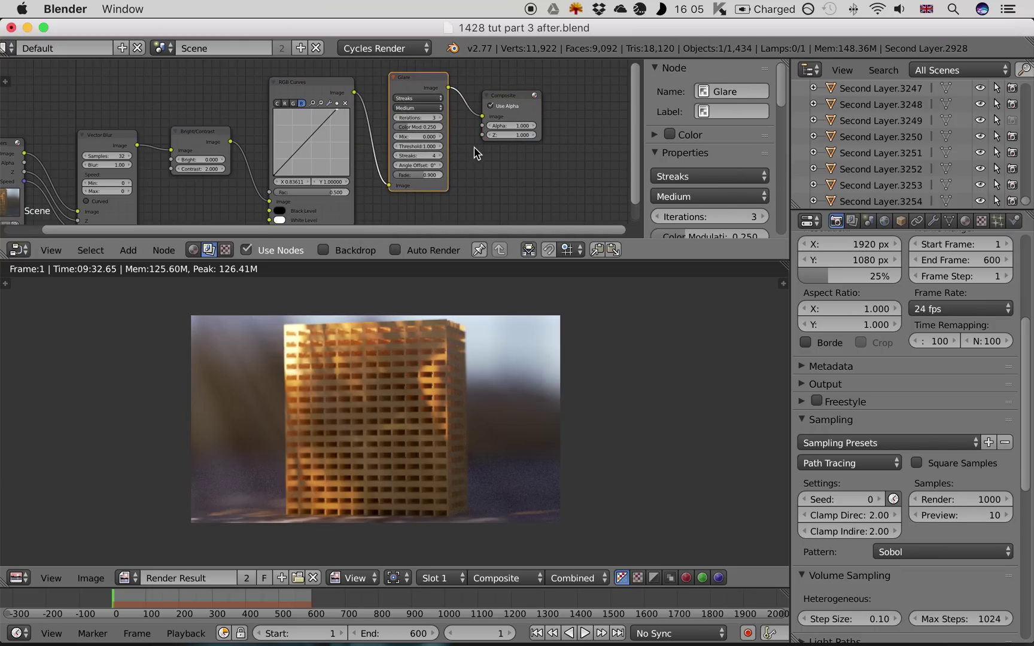
# Set the Glare node's Angle Offset to 45°
pyautogui.scroll(1, 482, 157)
pyautogui.scroll(1, 482, 157)
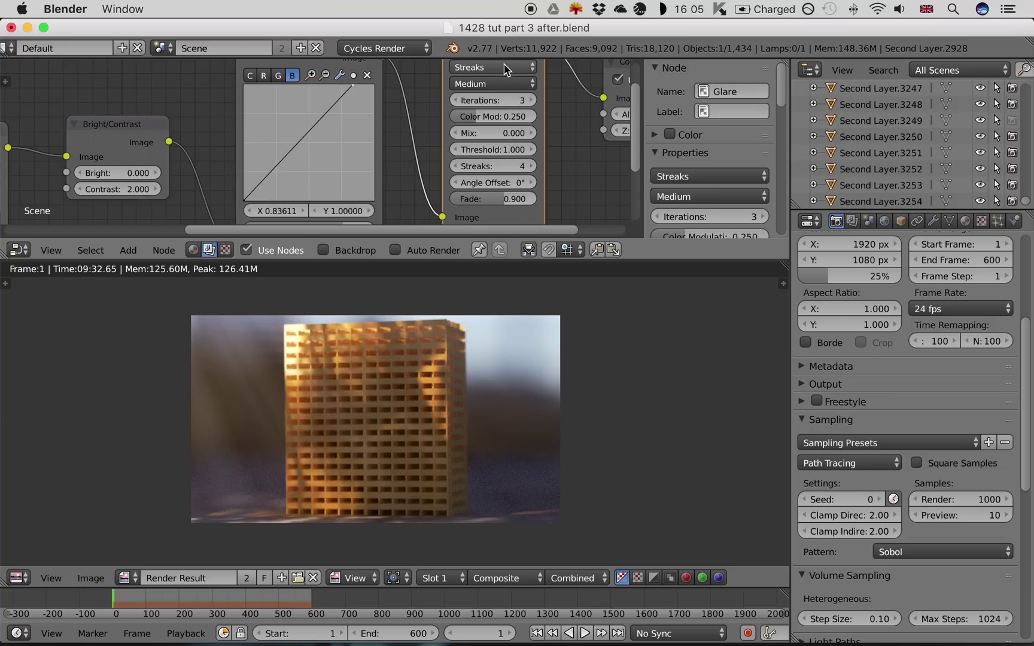
pyautogui.click(503, 182)
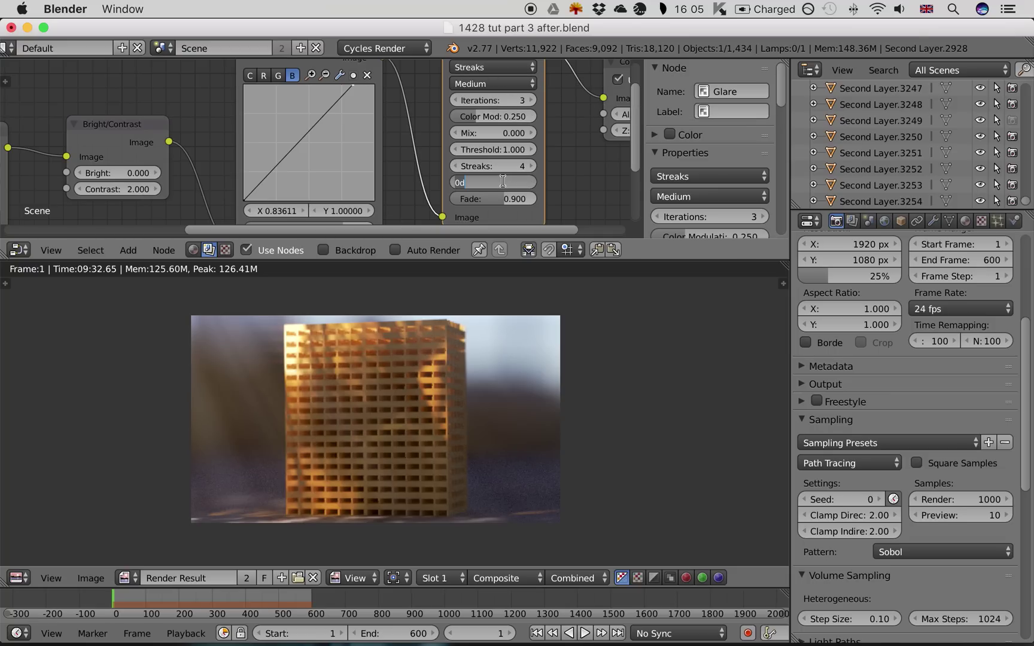
pyautogui.write('45')
pyautogui.press('Return')
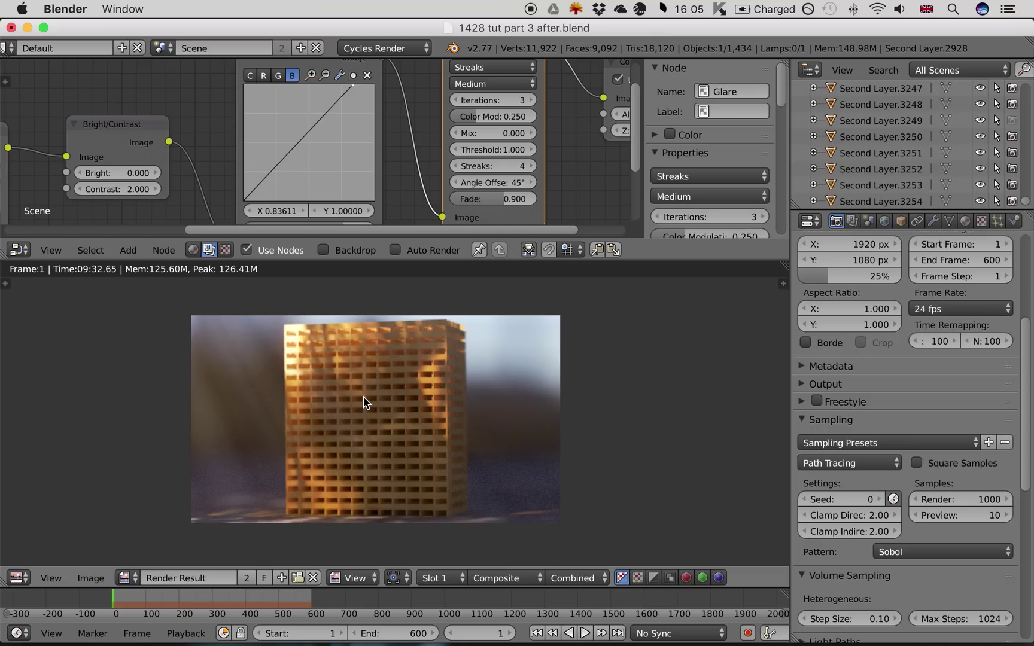
# Switch the Glare type to Fog Glow and step its threshold down to 0.400
pyautogui.click(471, 74)
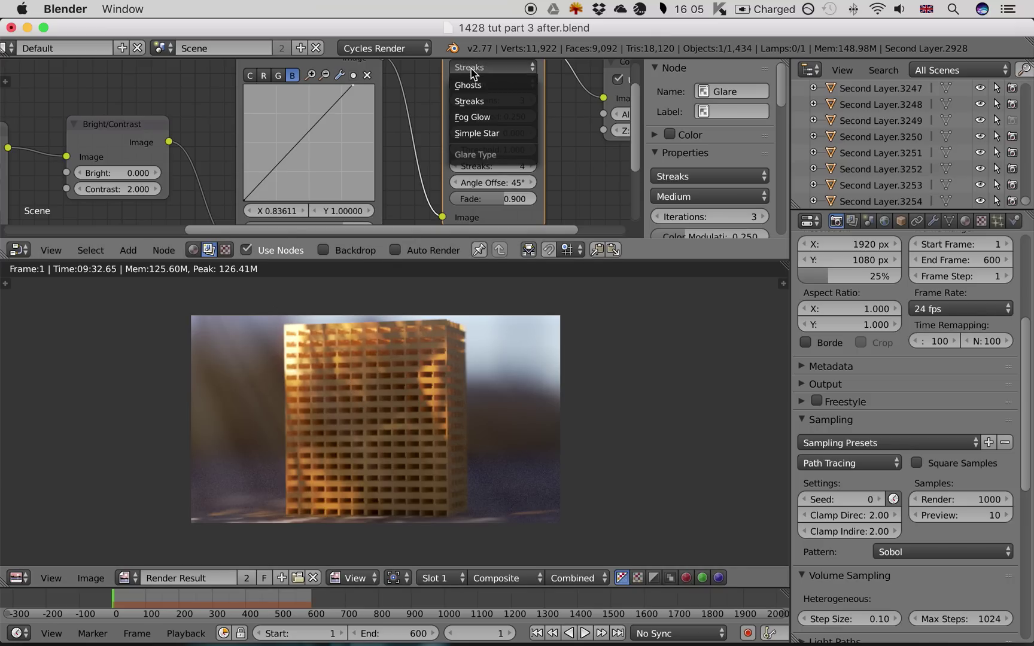
pyautogui.click(470, 115)
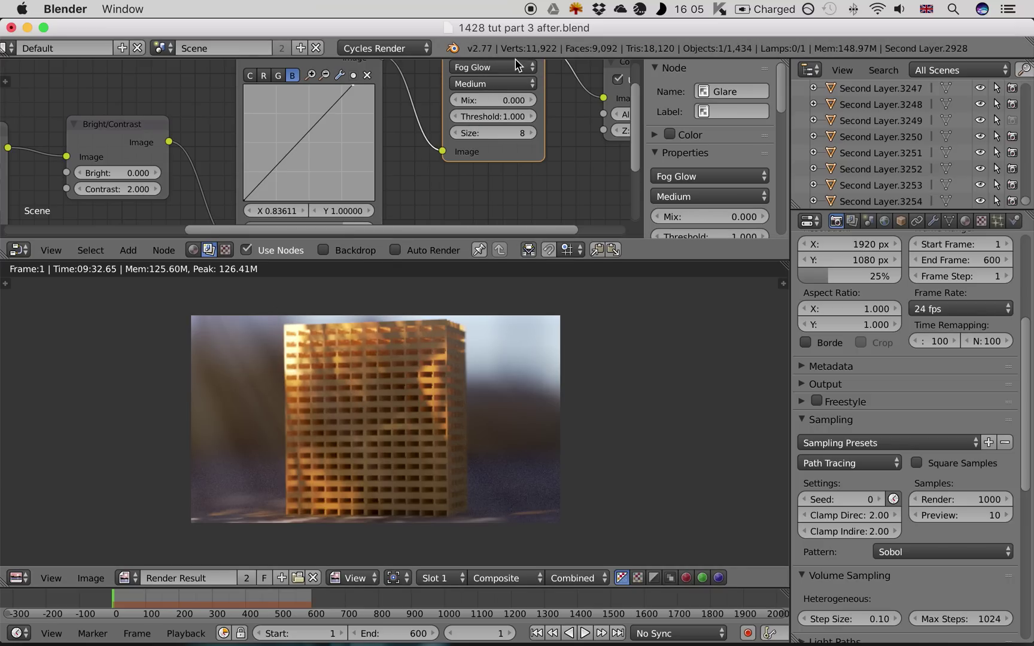
pyautogui.click(456, 117)
pyautogui.click(456, 117)
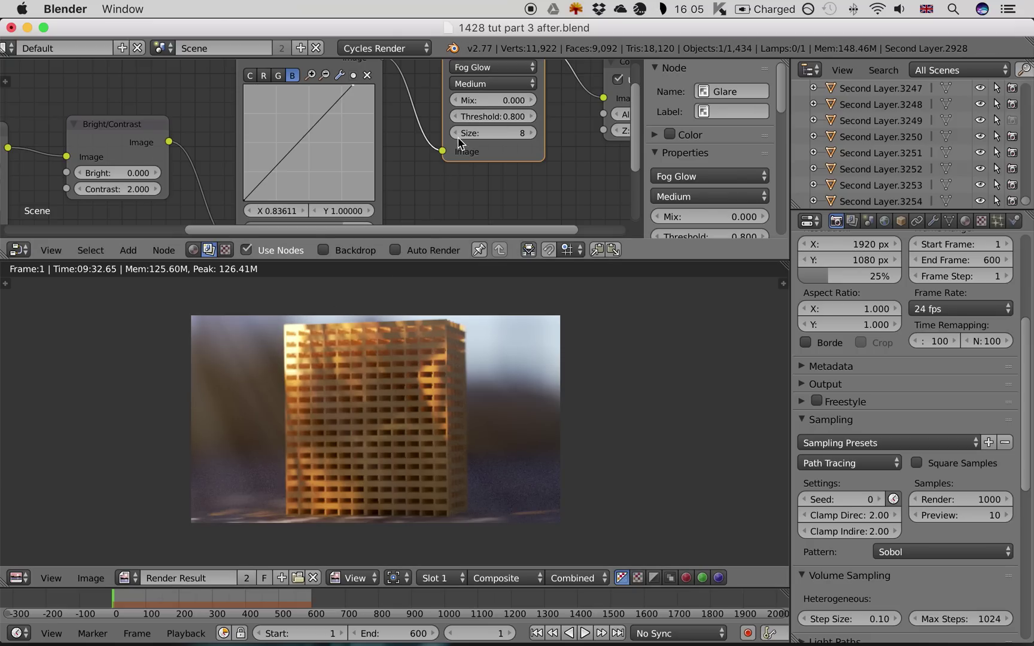
pyautogui.click(455, 116)
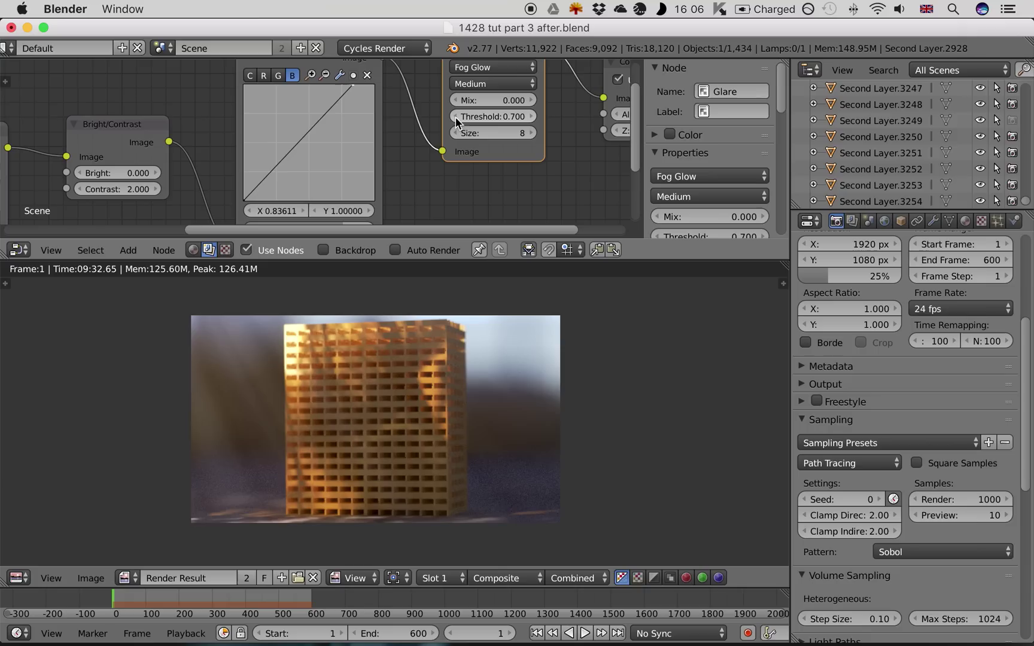
pyautogui.click(455, 116)
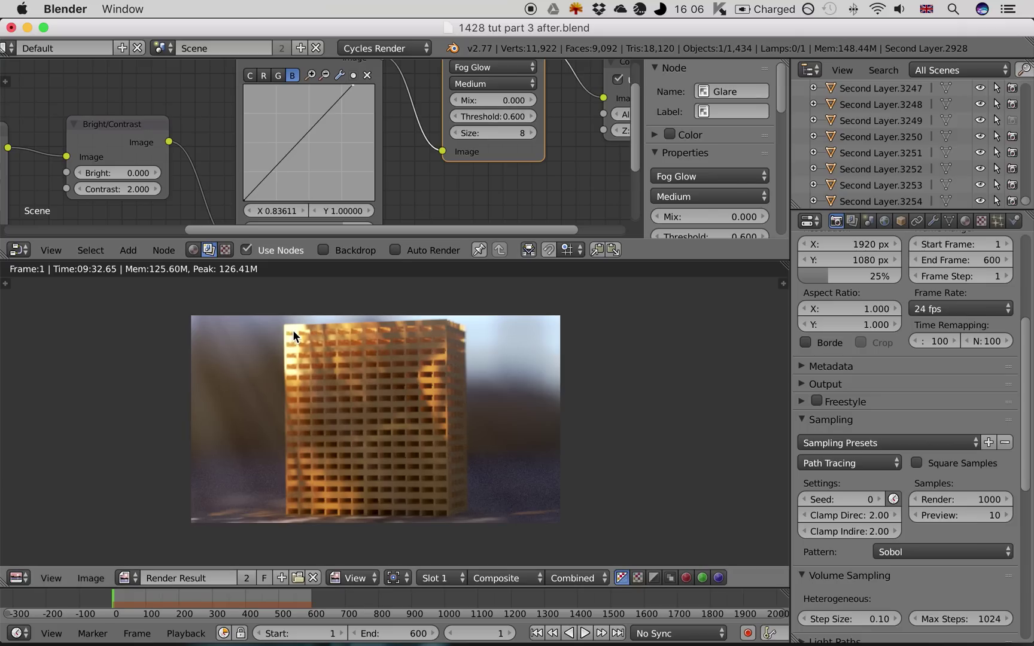
pyautogui.scroll(3, 326, 338)
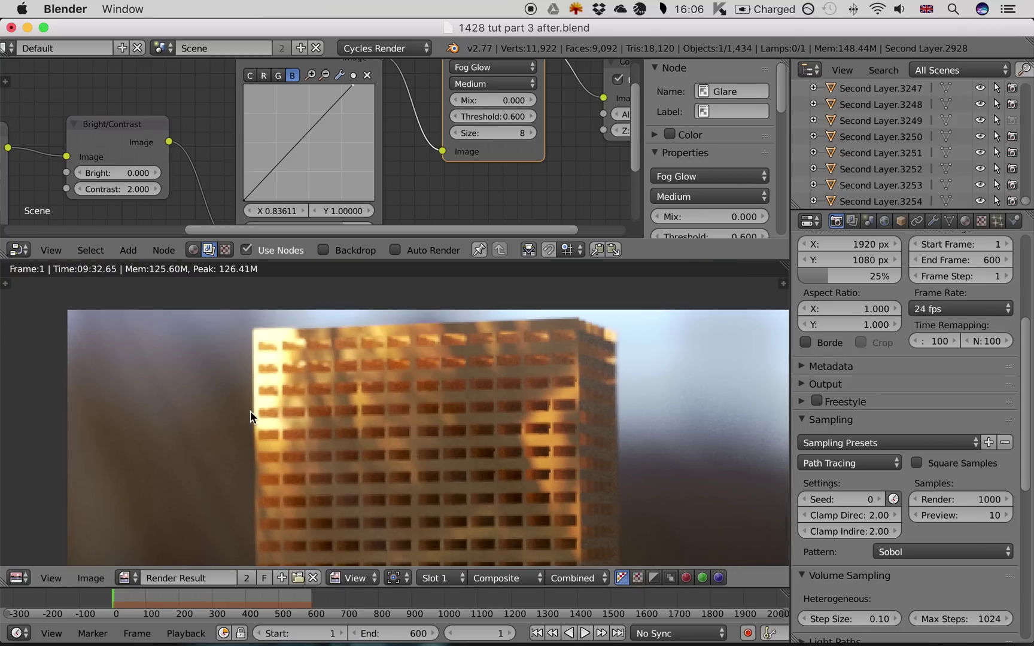
pyautogui.doubleClick(456, 116)
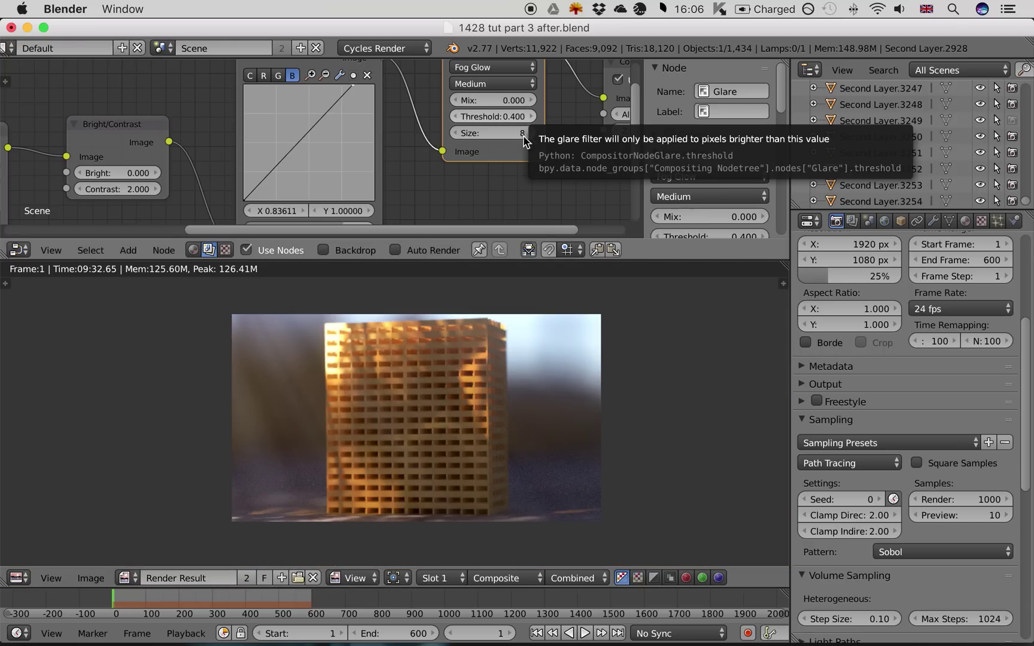